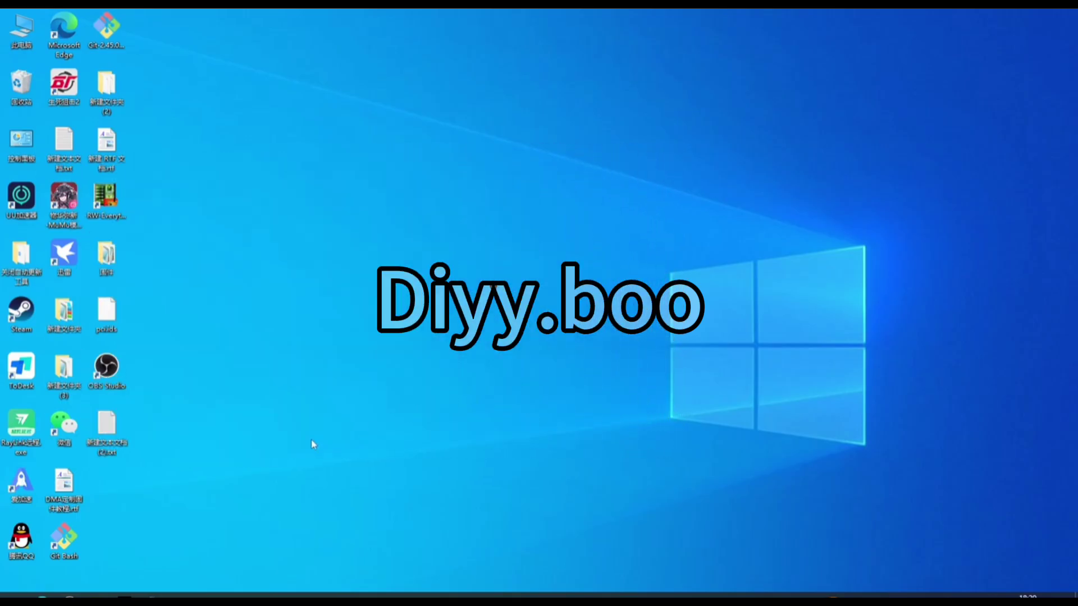
pyautogui.press('super')
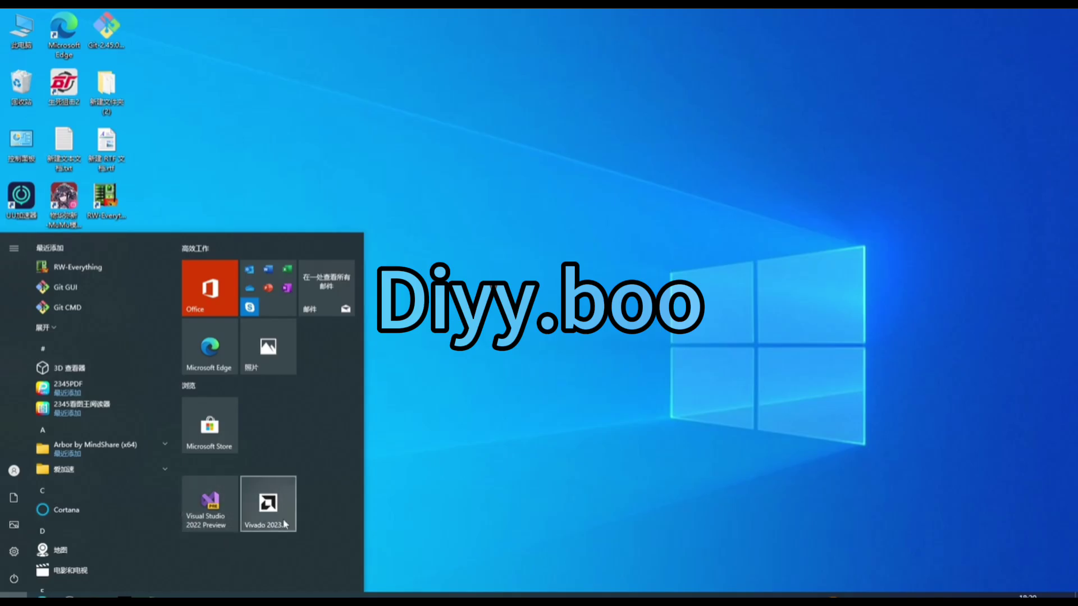
pyautogui.click(427, 284)
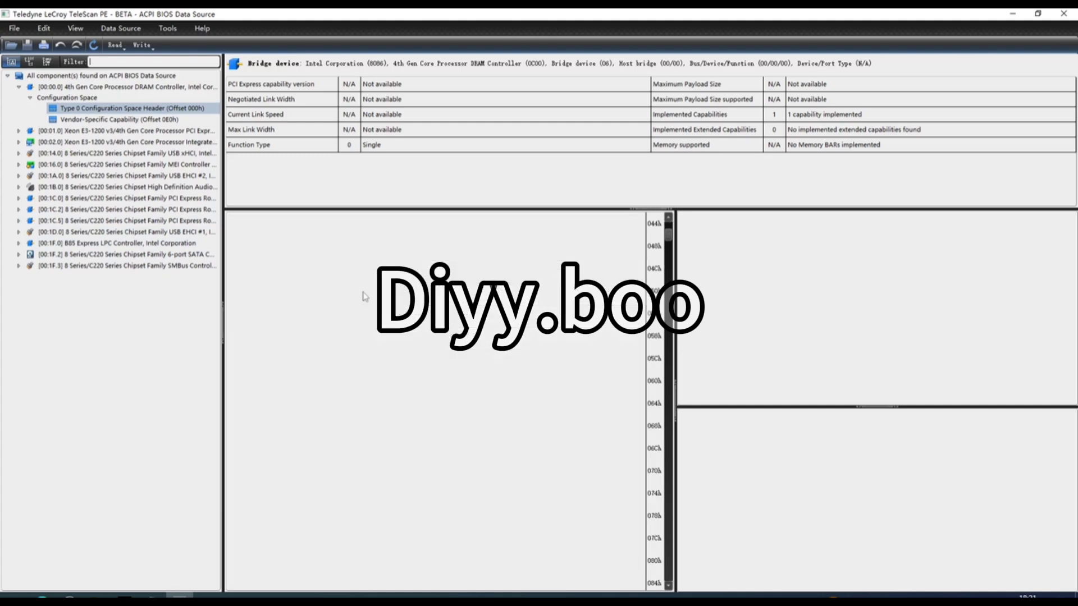
# Step: Expand the [00:1C.0] PCI Express root port in TeleScan PE's device list to inspect its configuration space
pyautogui.click(19, 209)
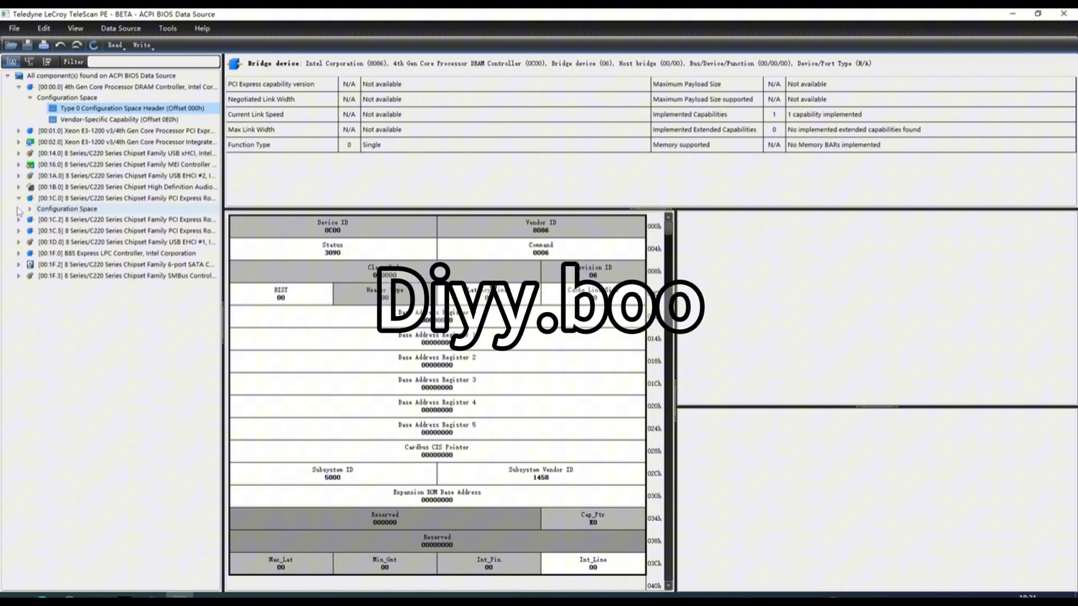
pyautogui.click(71, 231)
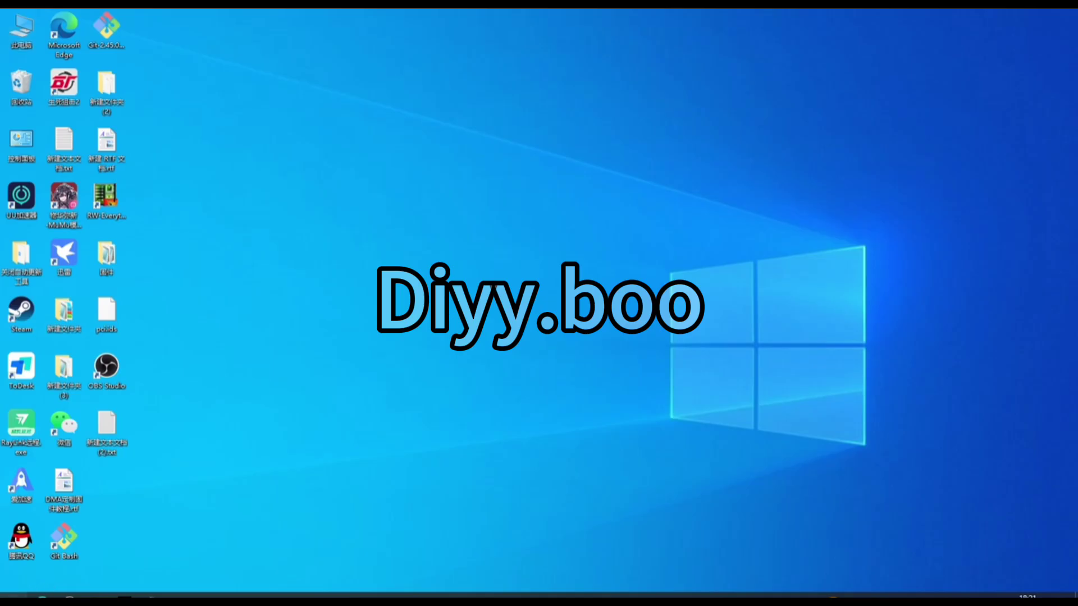
# Step: Launch Vivado 2023.2
pyautogui.press('super')
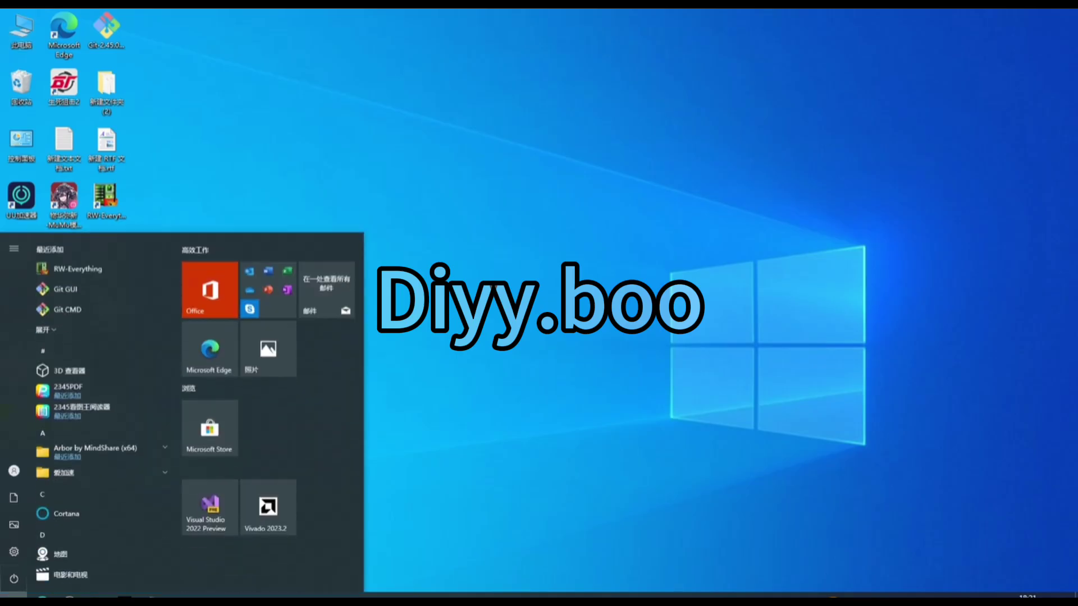
pyautogui.click(275, 508)
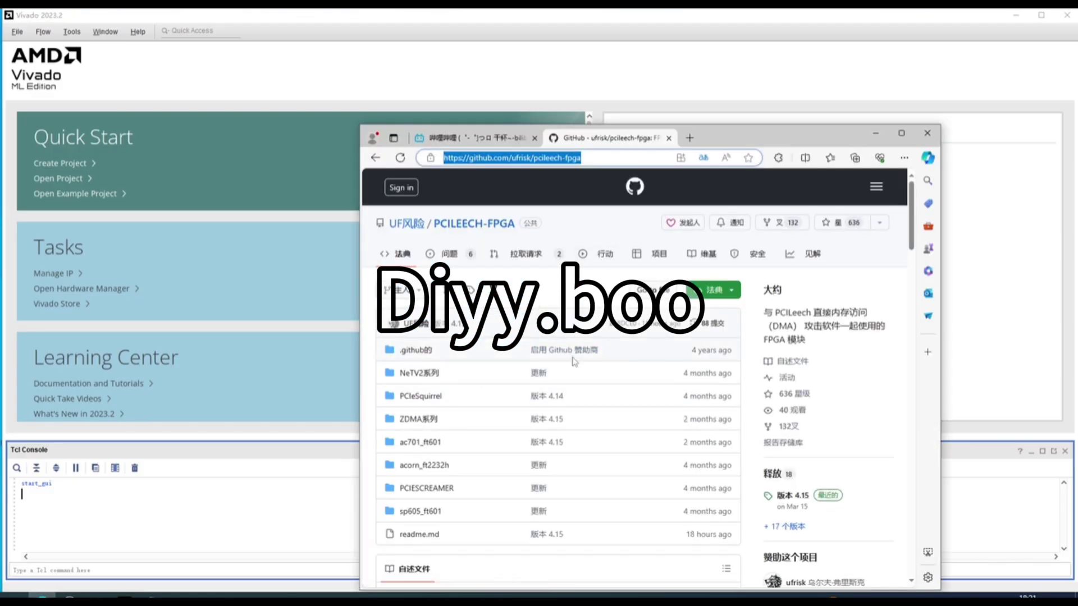
# Step: Switch to Edge and review the ufrisk/pcileech-fpga GitHub page, covering its folder list, summary and supported devices
pyautogui.doubleClick(758, 133)
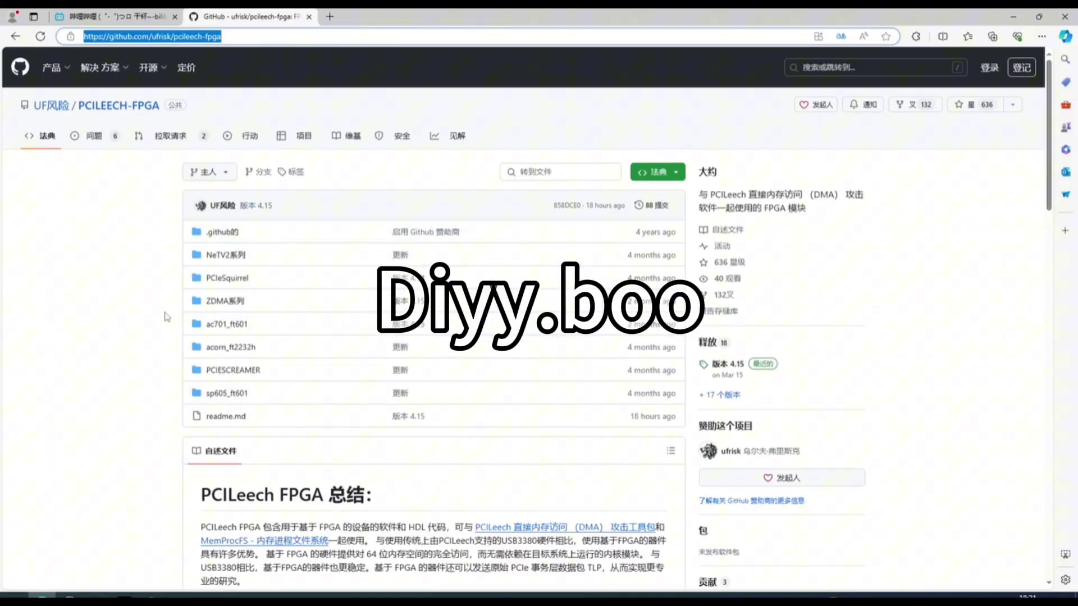
pyautogui.scroll(-10, 172, 349)
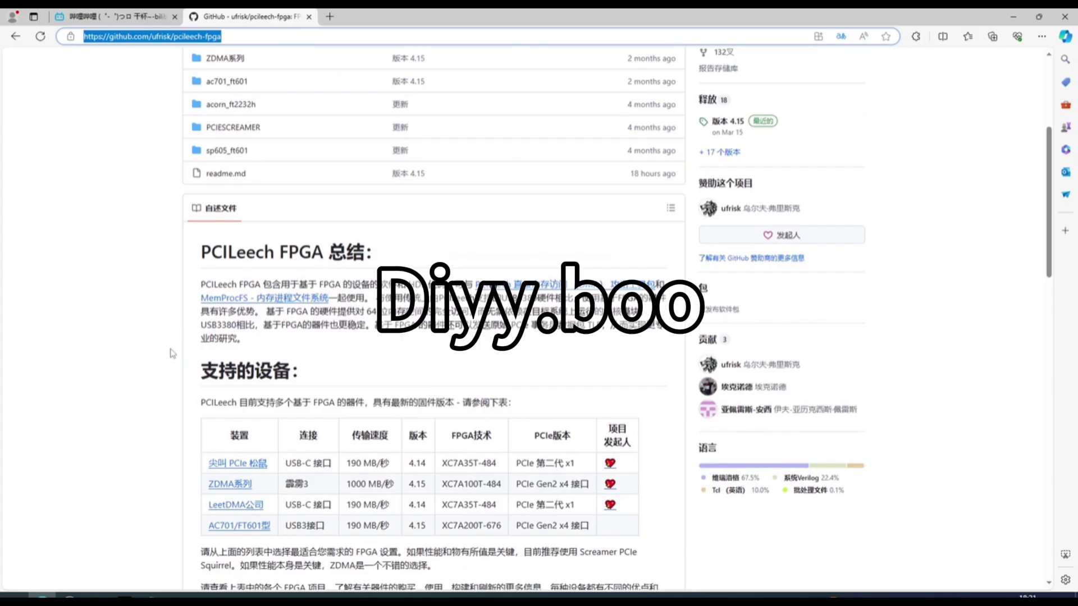
pyautogui.scroll(10, 172, 353)
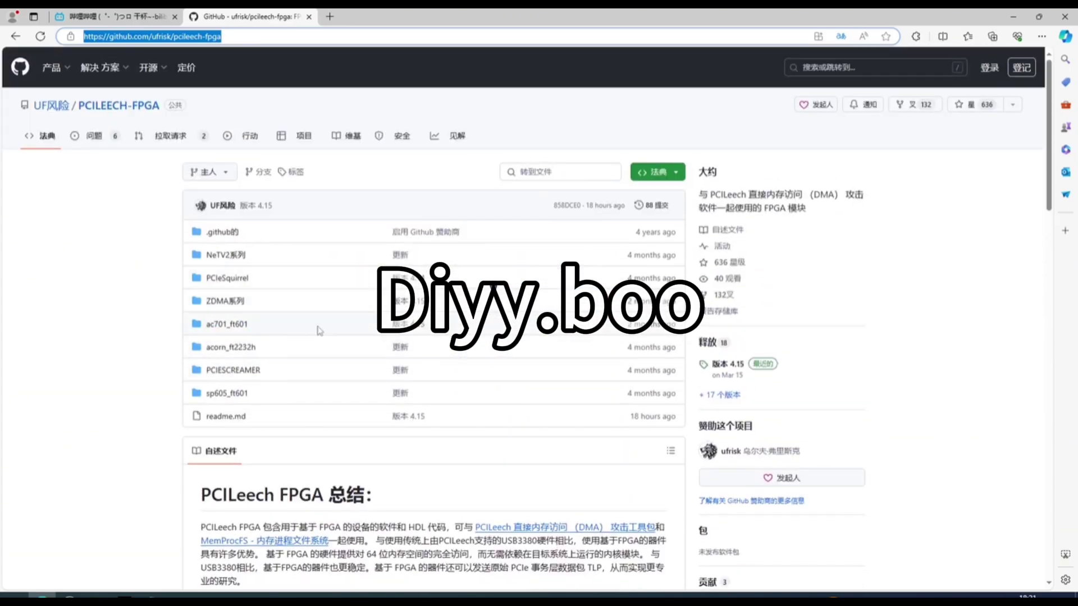
pyautogui.scroll(-10, 185, 377)
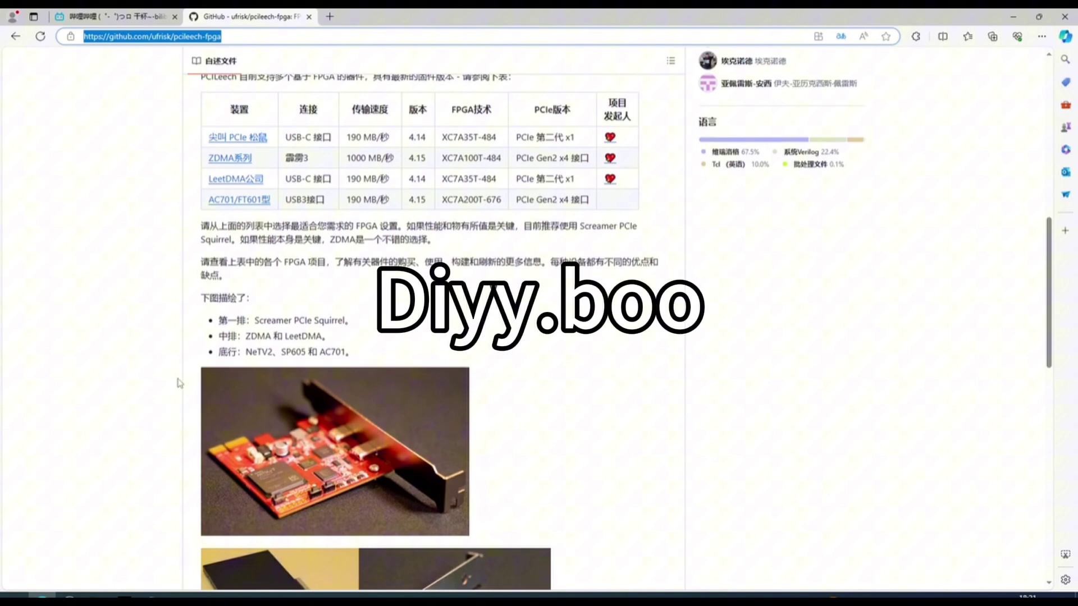
pyautogui.scroll(5, 186, 378)
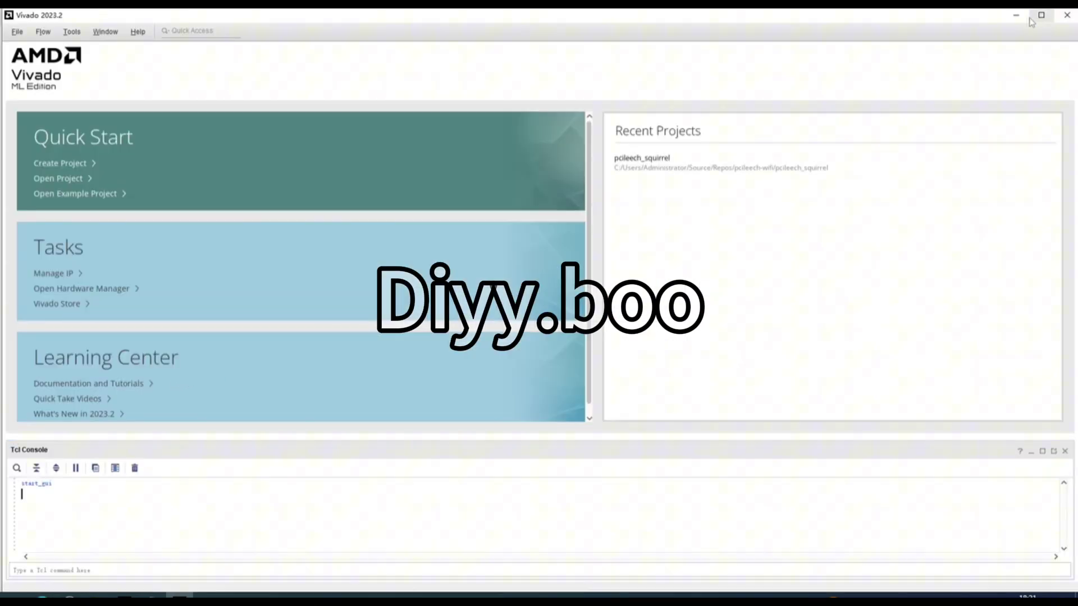
pyautogui.click(1066, 16)
pyautogui.click(530, 332)
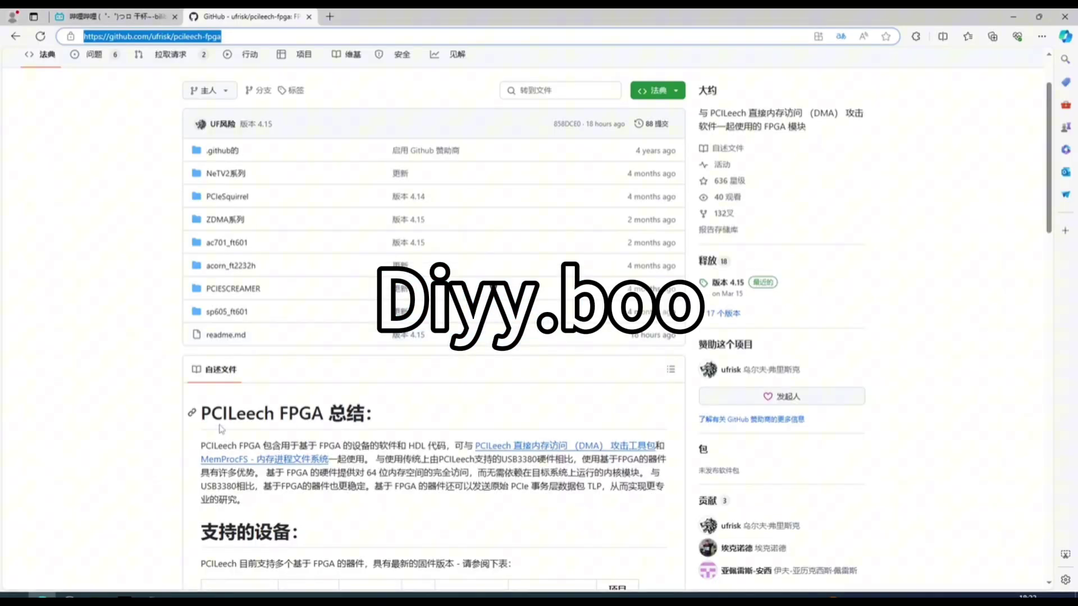
pyautogui.scroll(-10, 151, 404)
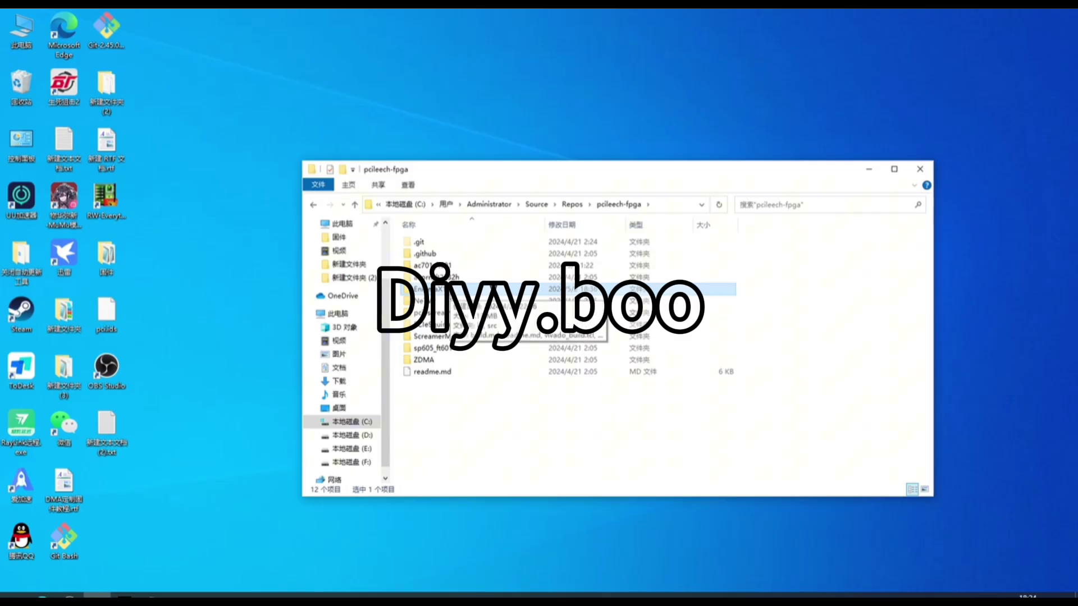
# Step: Open the EnigmaX1 folder inside pcileech-fpga and enter cd C:/Users/Administrator/Source/Repos/pcileech-fpga/EnigmaX1 in Vivado's Tcl Console
pyautogui.doubleClick(426, 289)
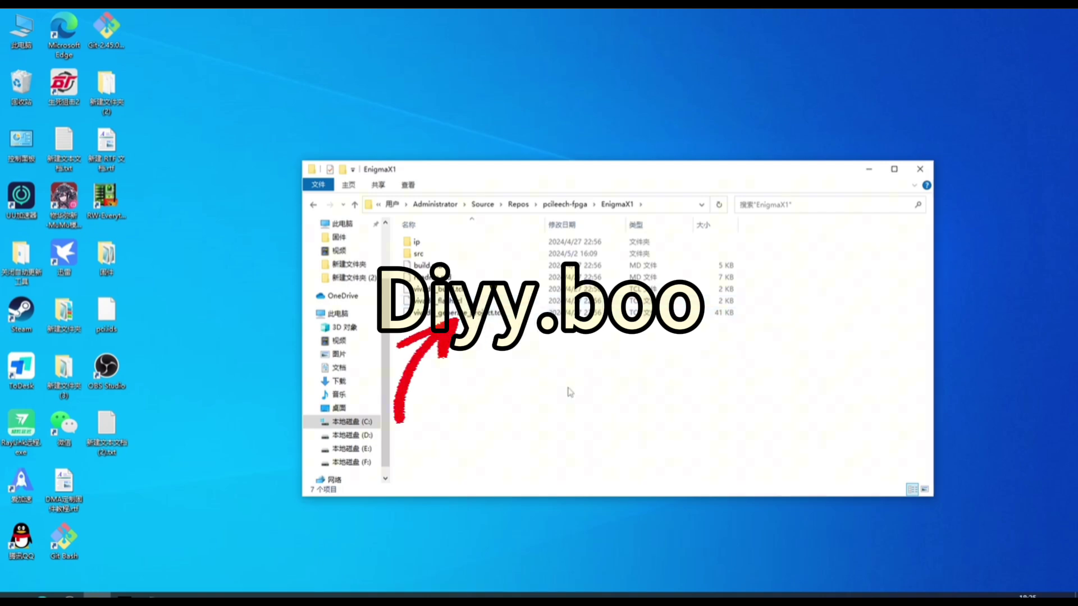
pyautogui.click(646, 205)
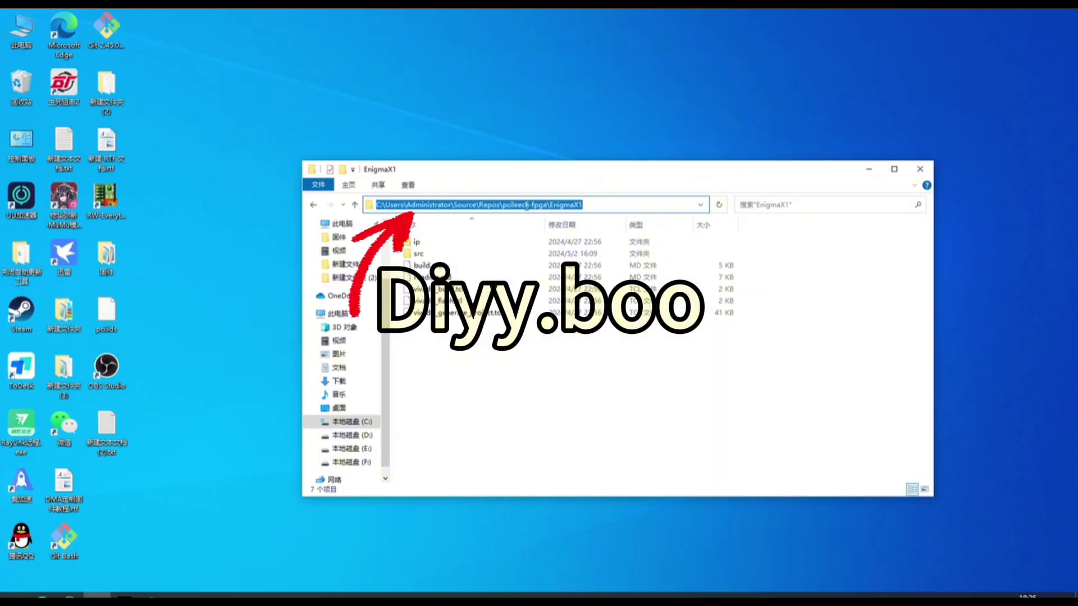
pyautogui.rightClick(557, 206)
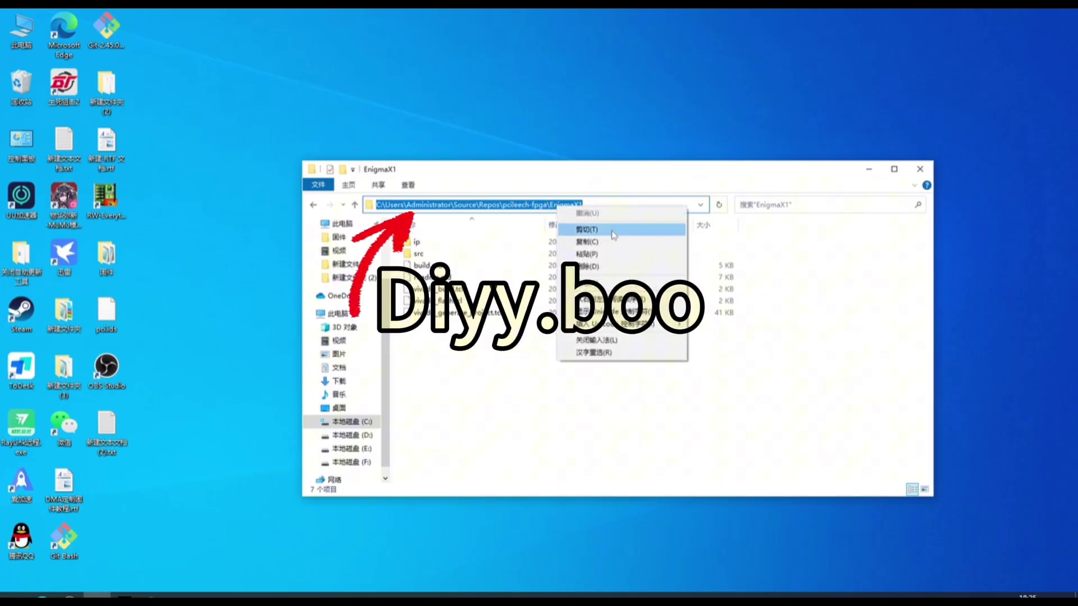
pyautogui.click(613, 248)
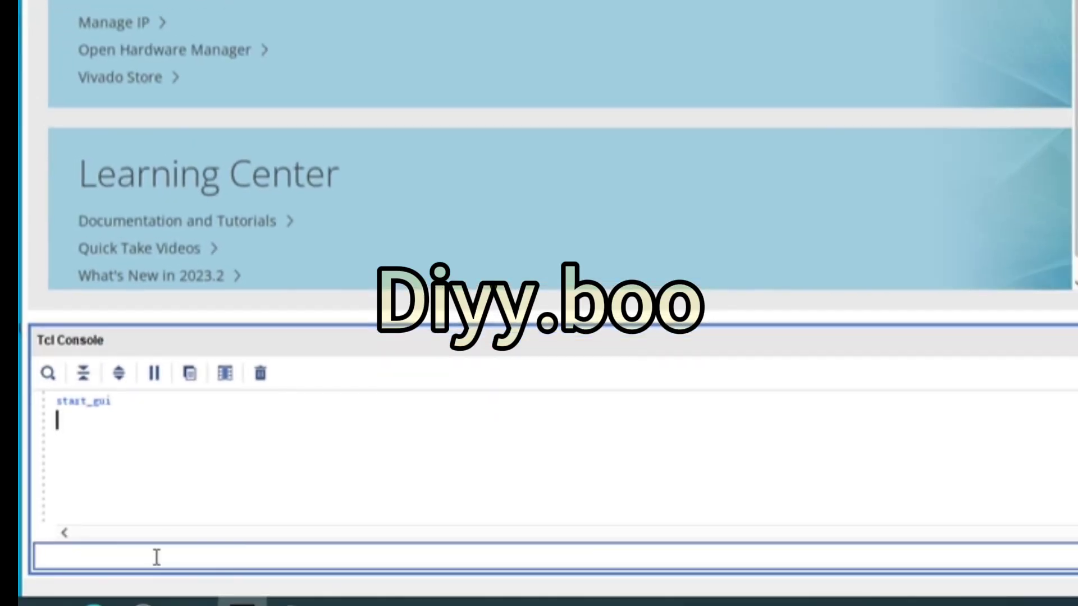
pyautogui.write('cd')
pyautogui.hotkey('ctrl', 'v')
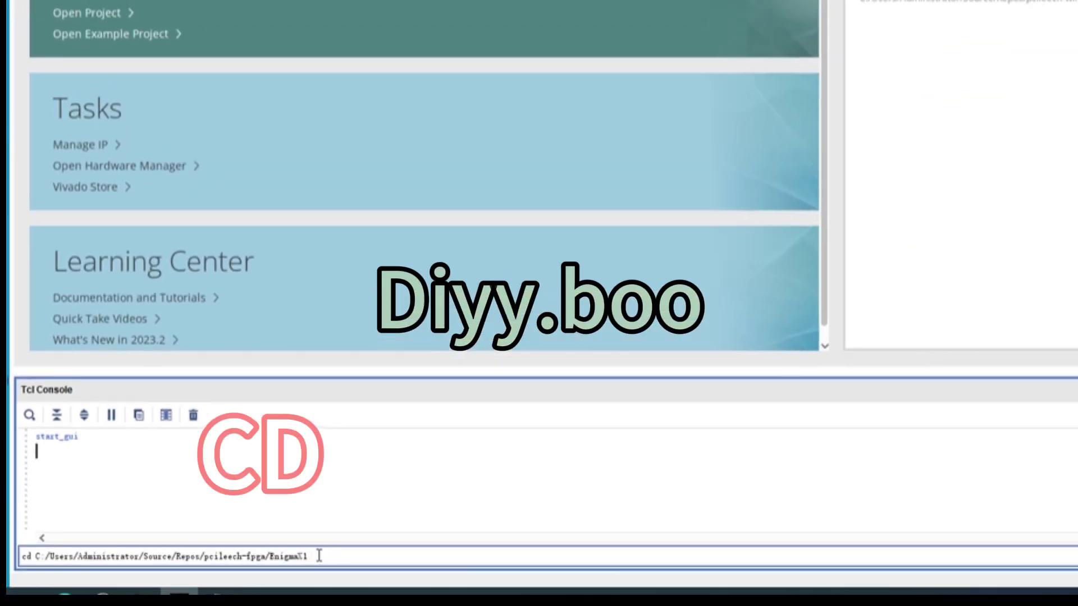
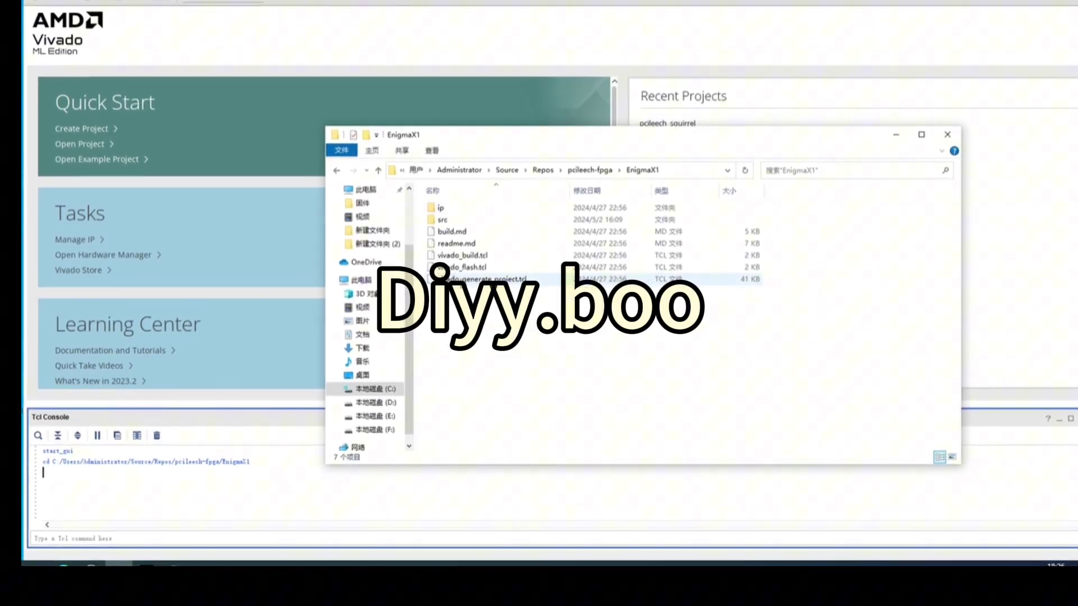
# Step: Copy the project generation script's file name and run source vivado_generate_project.tcl -notrace in the Tcl Console
pyautogui.click(490, 281)
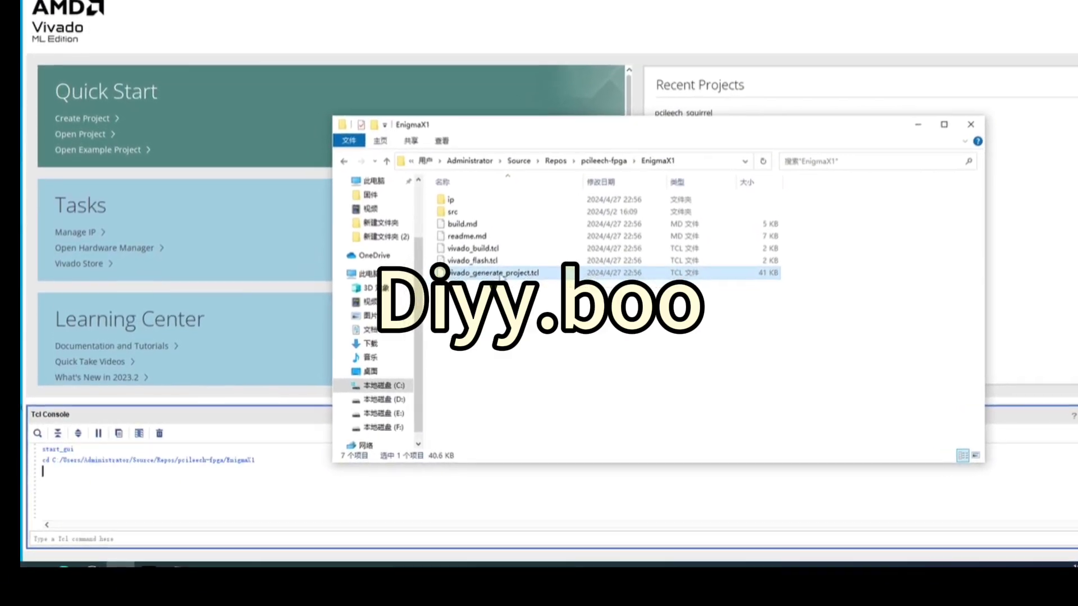
pyautogui.rightClick(502, 277)
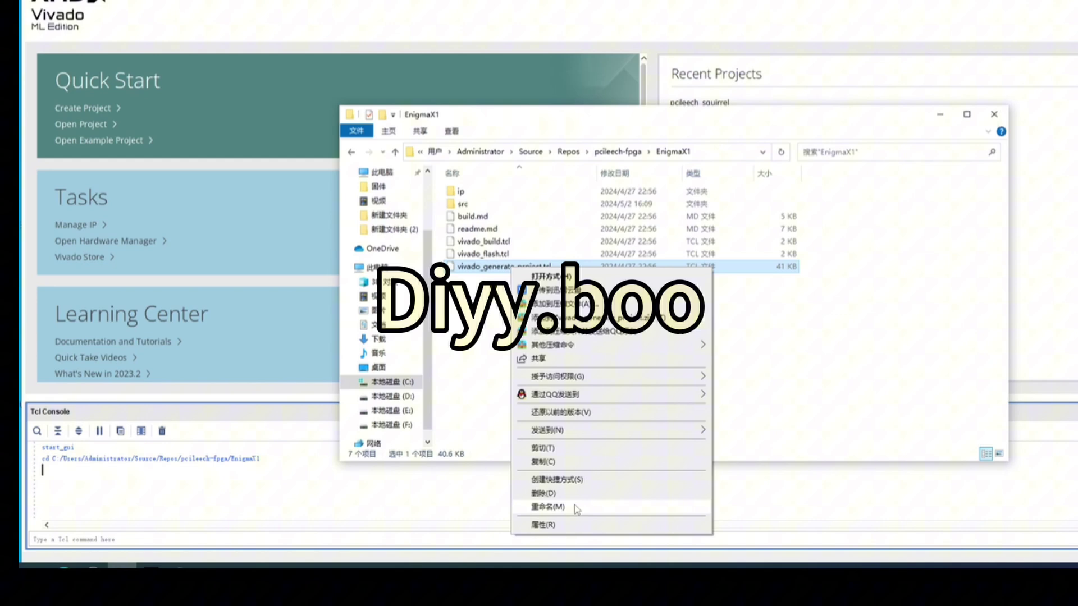
pyautogui.click(577, 508)
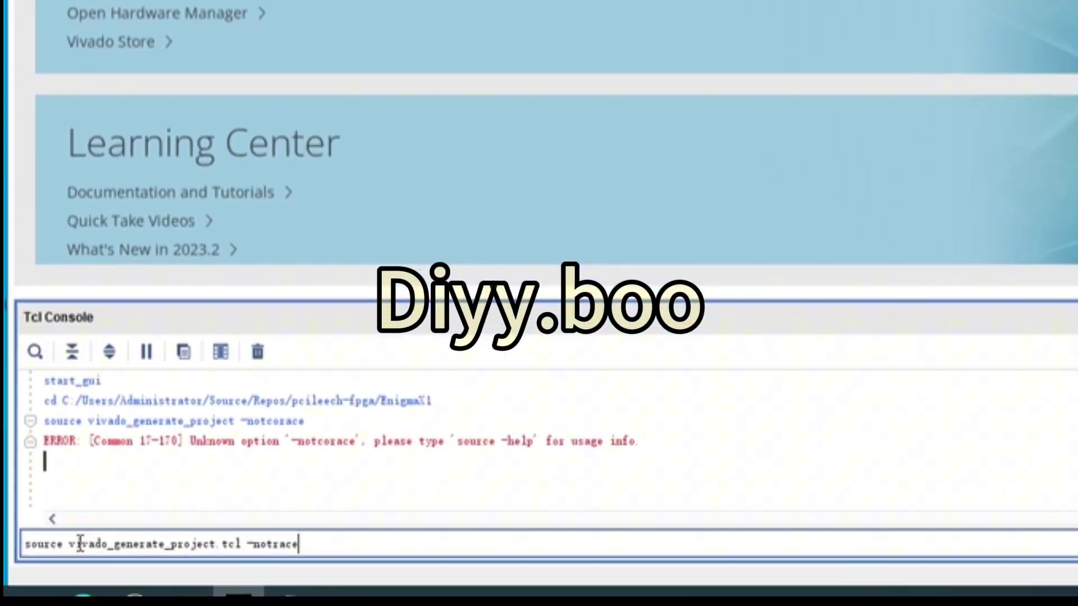
pyautogui.moveTo(77, 543); pyautogui.dragTo(241, 543)
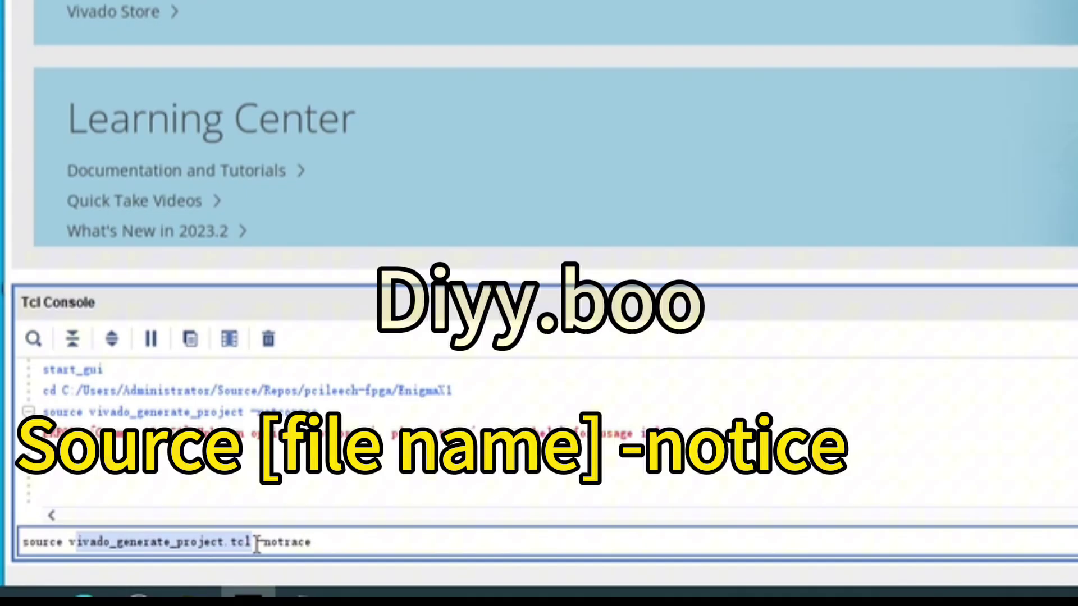
pyautogui.doubleClick(295, 542)
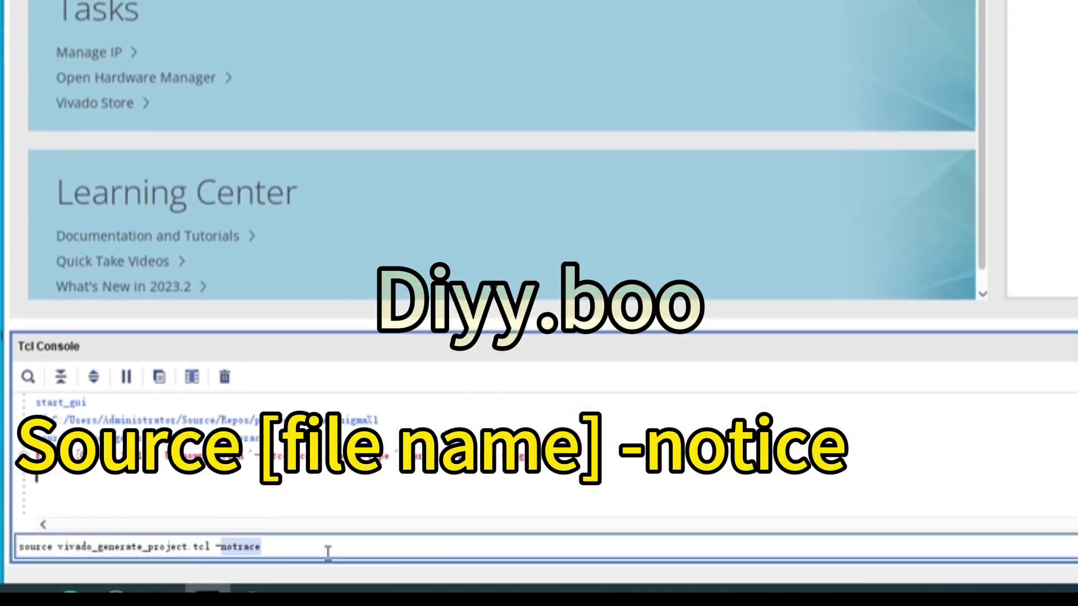
pyautogui.press('Return')
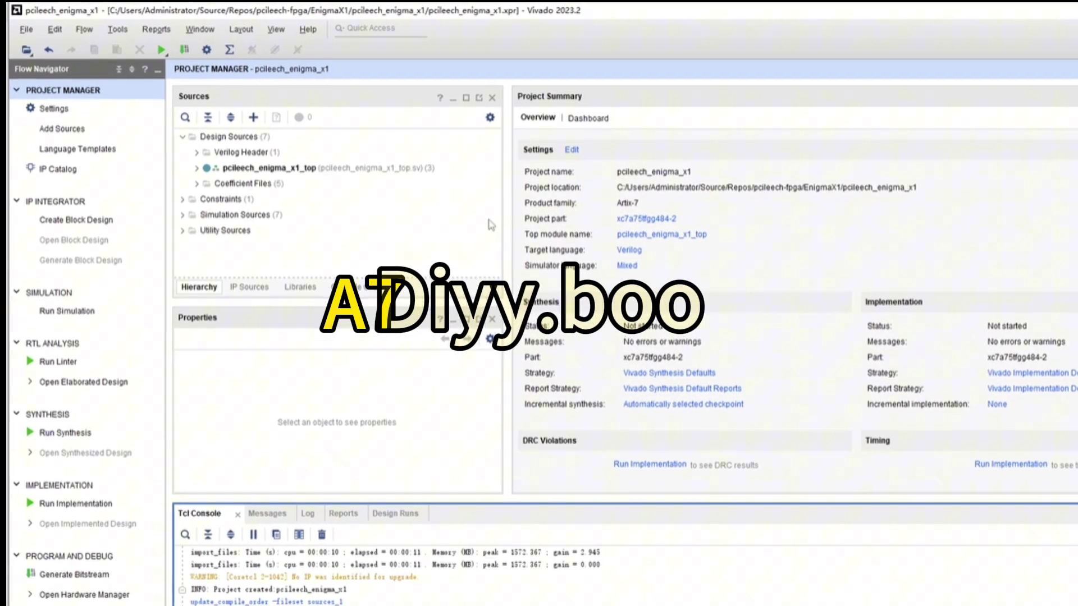
# Step: Expand pcileech_enigma_x1_top and i_pcileech_pcie_a7 in the design sources and open pcileech_pcie_cfg_a7.sv for editing
pyautogui.click(197, 169)
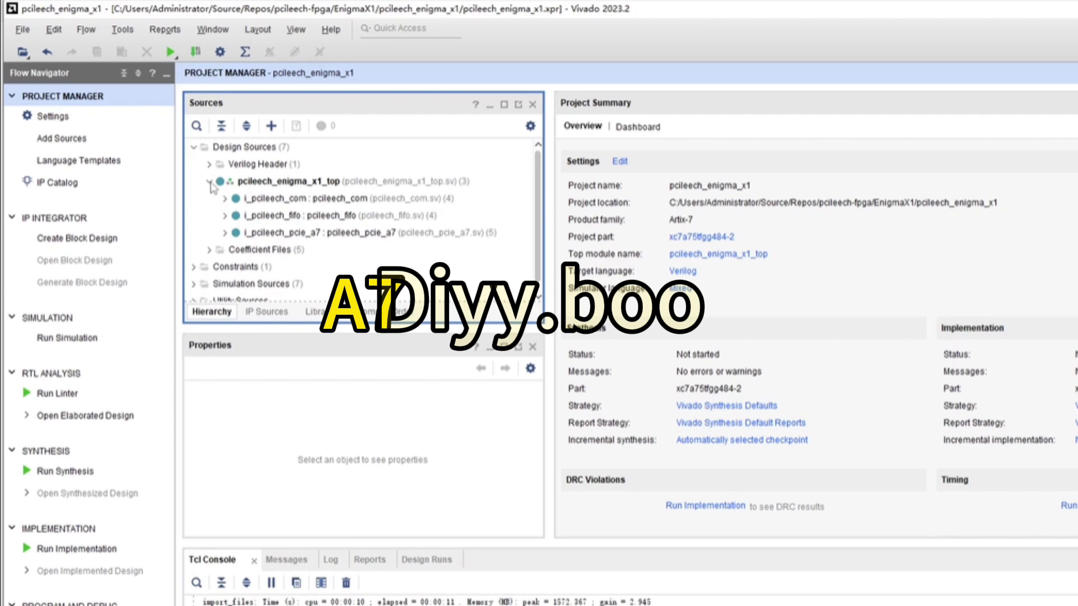
pyautogui.click(209, 182)
pyautogui.click(209, 181)
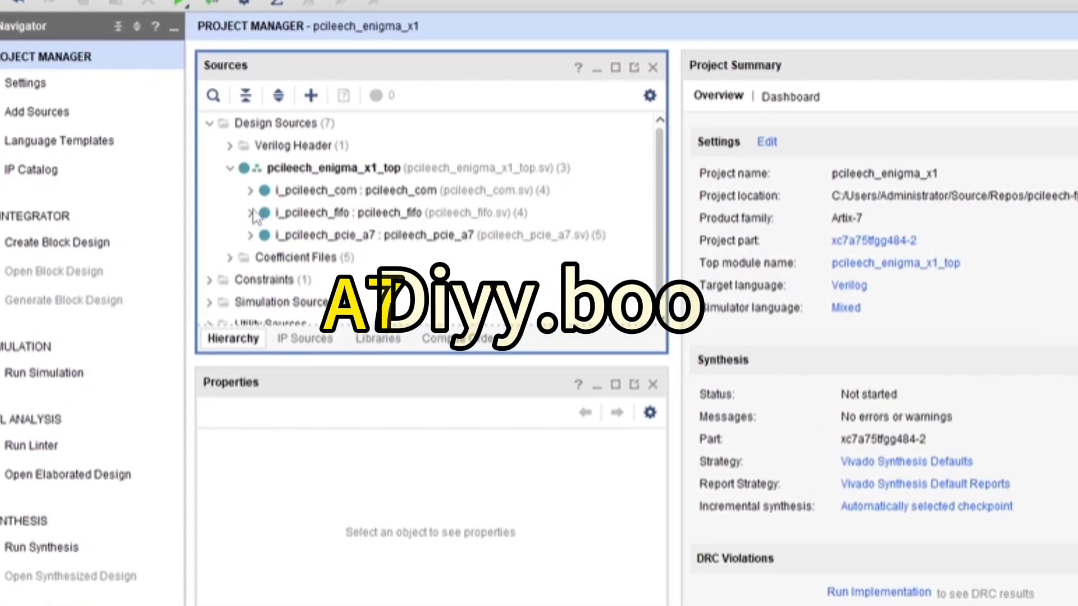
pyautogui.click(251, 235)
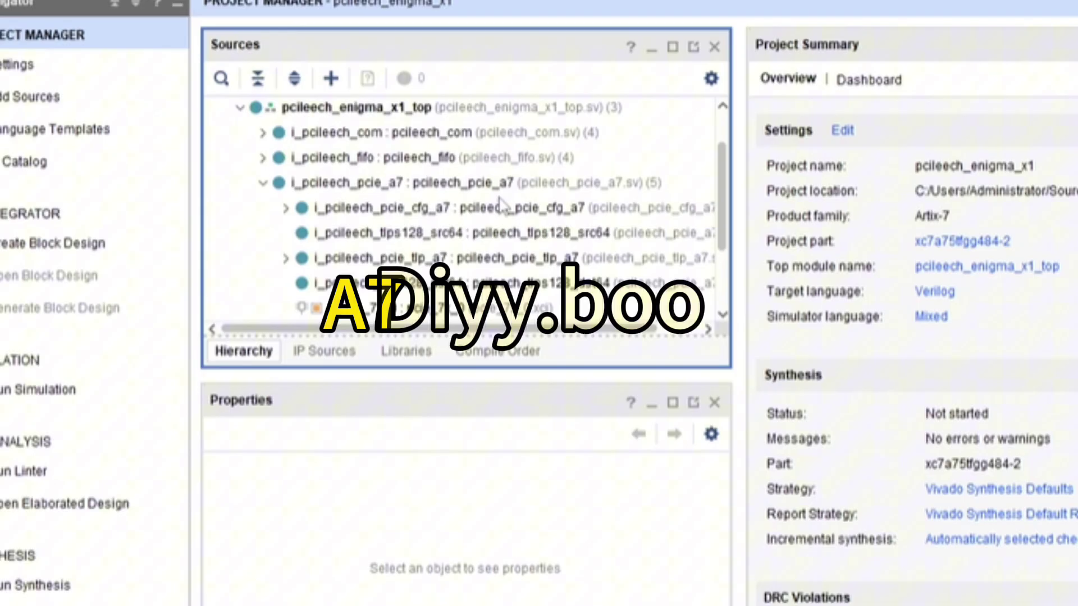
pyautogui.click(326, 212)
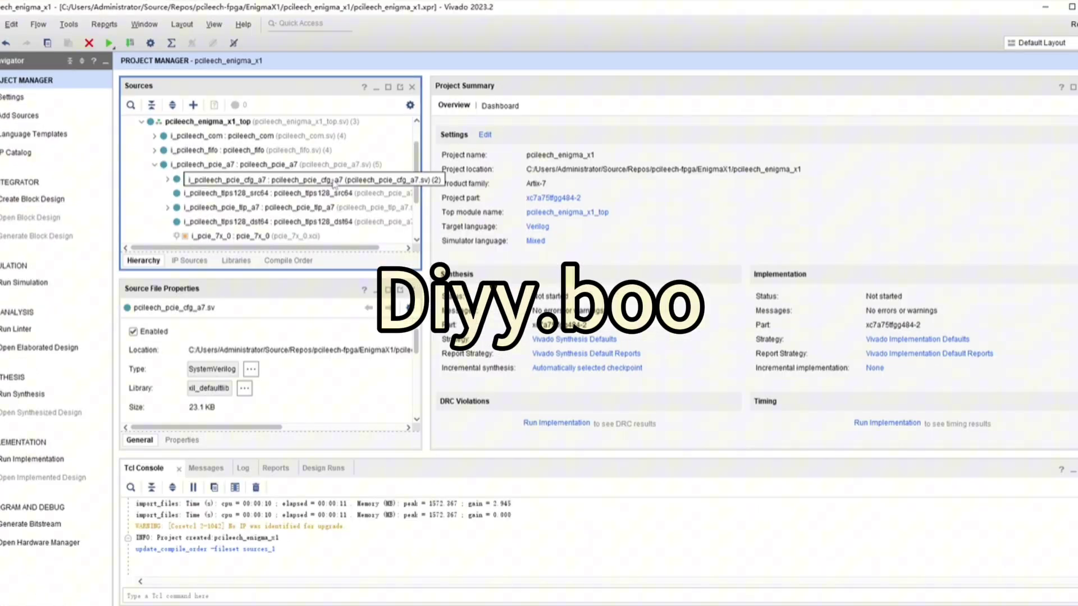
pyautogui.doubleClick(327, 186)
# Step: Examine the rw[20] and rw[21] config space register flags and the rw[127:64] DSN assignment in pcileech_pcie_cfg_a7.sv
pyautogui.scroll(-20, 753, 286)
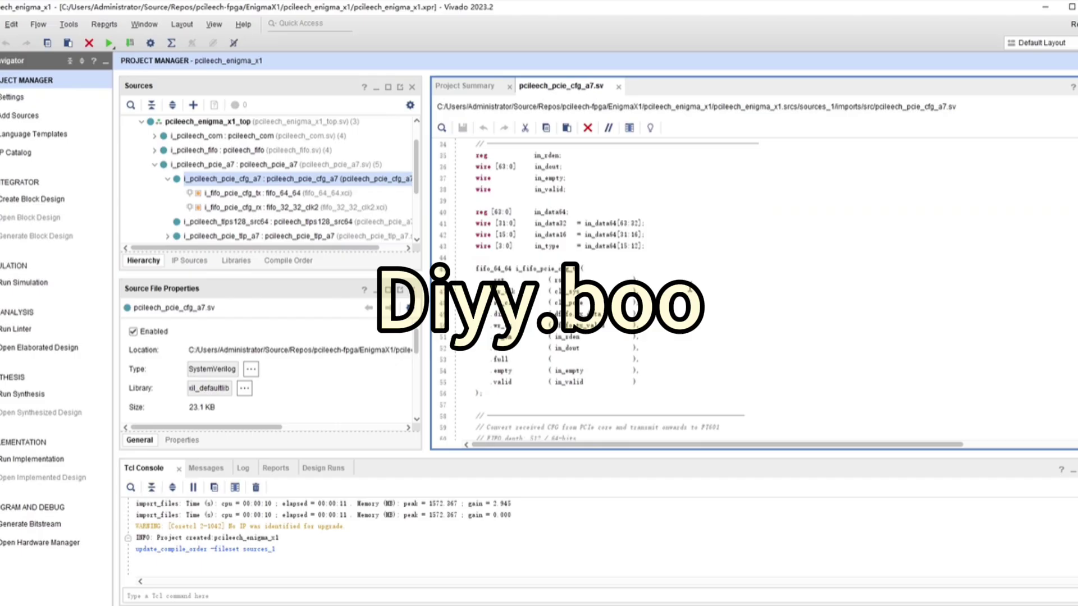
pyautogui.scroll(-15, 623, 273)
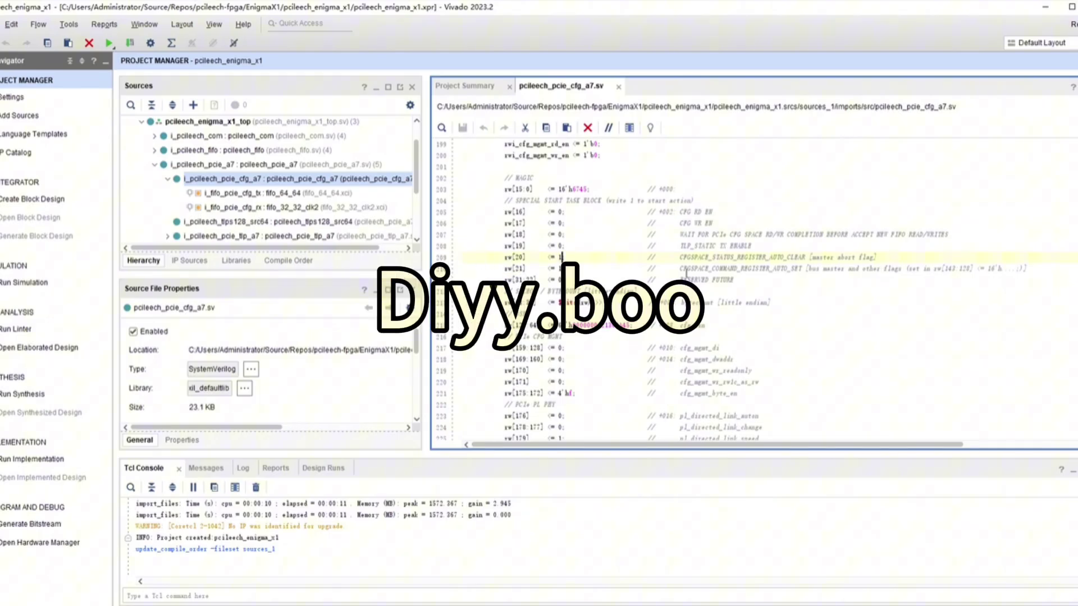
pyautogui.moveTo(679, 258); pyautogui.dragTo(1027, 270)
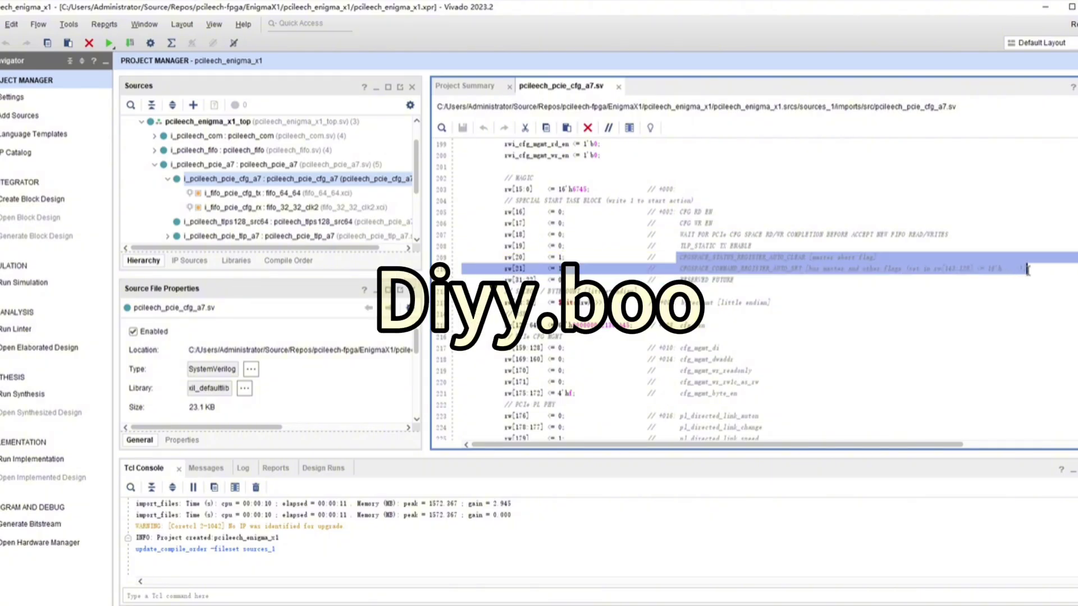
pyautogui.click(560, 257)
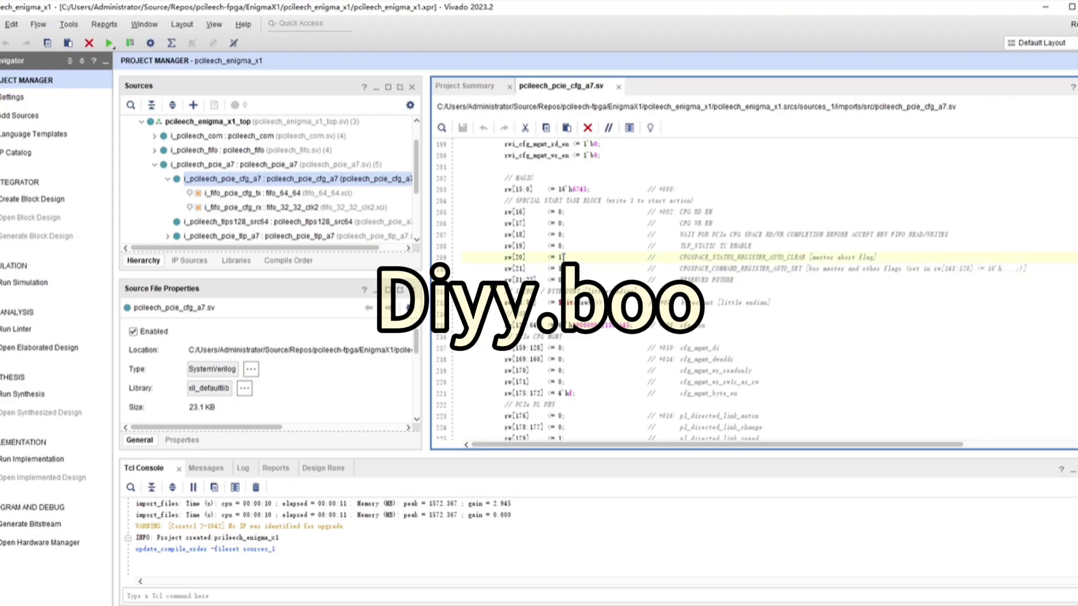
pyautogui.press('Down')
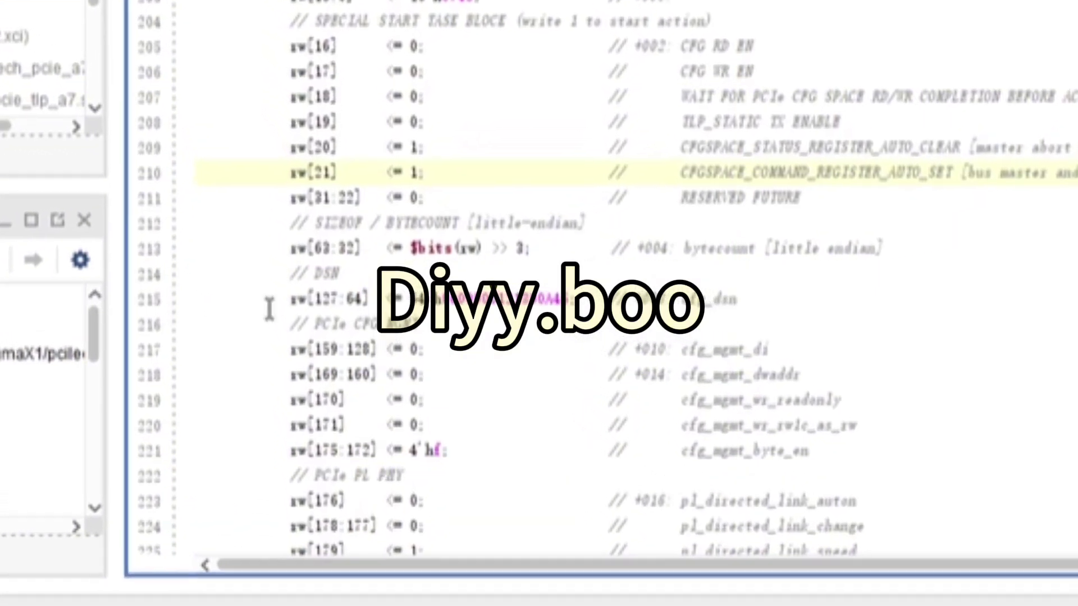
pyautogui.moveTo(763, 303); pyautogui.dragTo(393, 303)
pyautogui.click(539, 319)
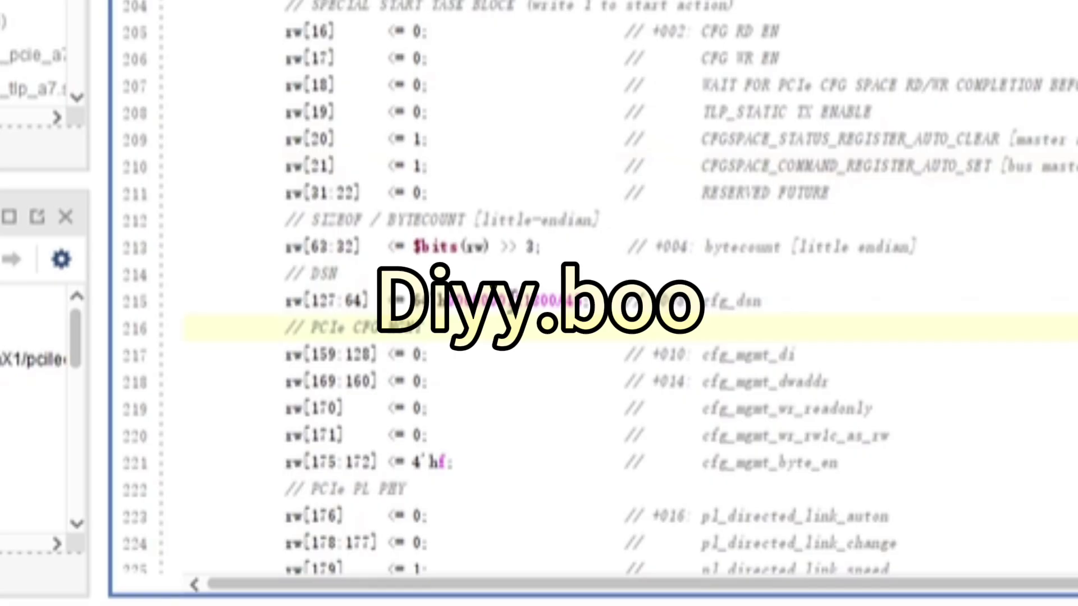
# Step: Select the RTL8111/8168/8411 Ethernet controller in TeleScan PE and examine its configuration space registers down to the Device Serial Number capability
pyautogui.click(578, 303)
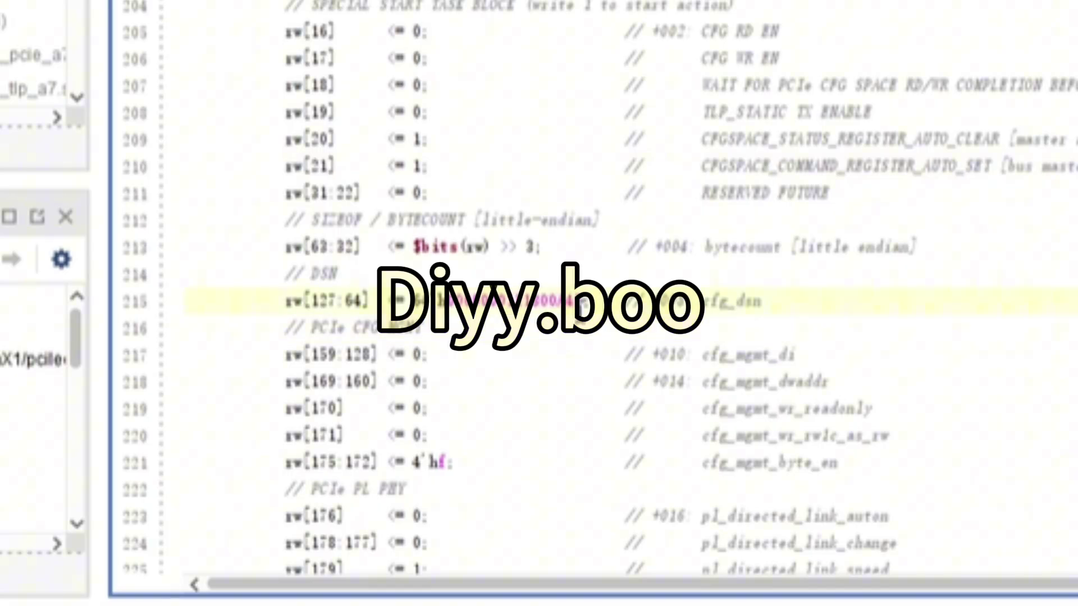
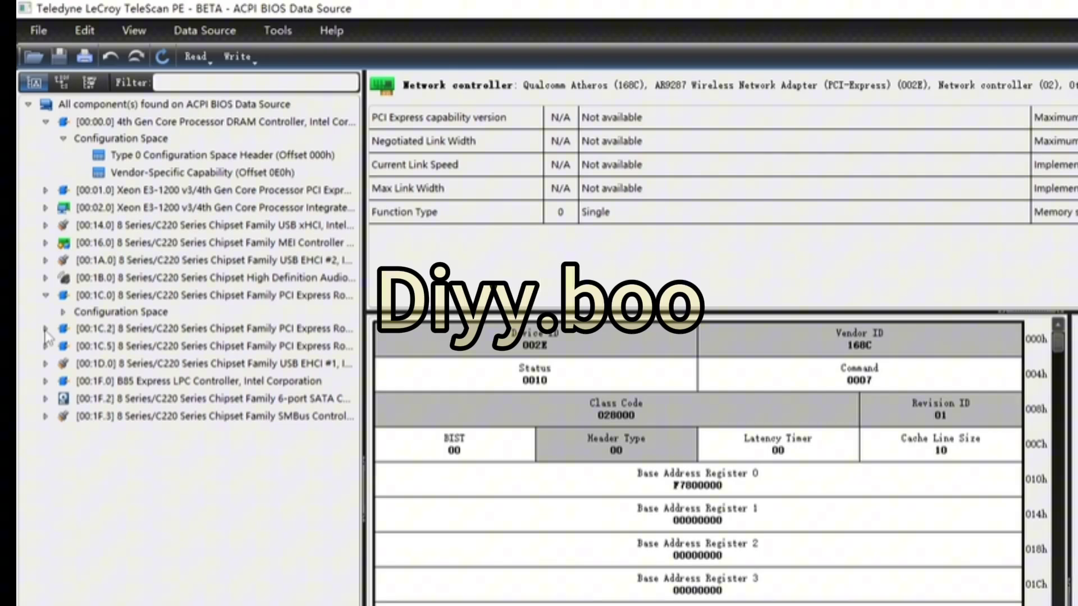
pyautogui.doubleClick(66, 203)
pyautogui.doubleClick(88, 362)
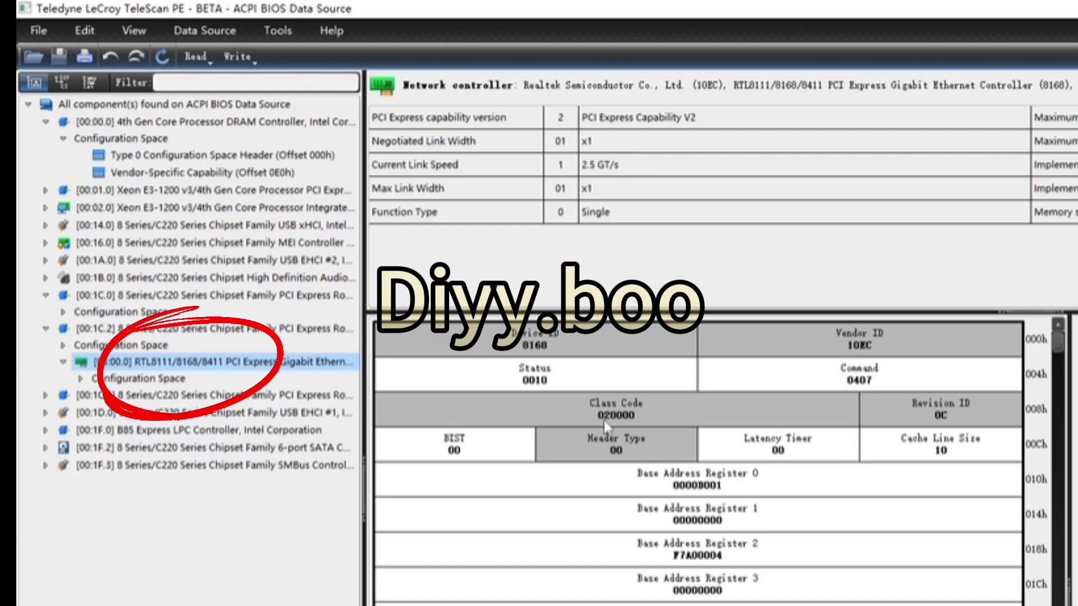
pyautogui.click(179, 371)
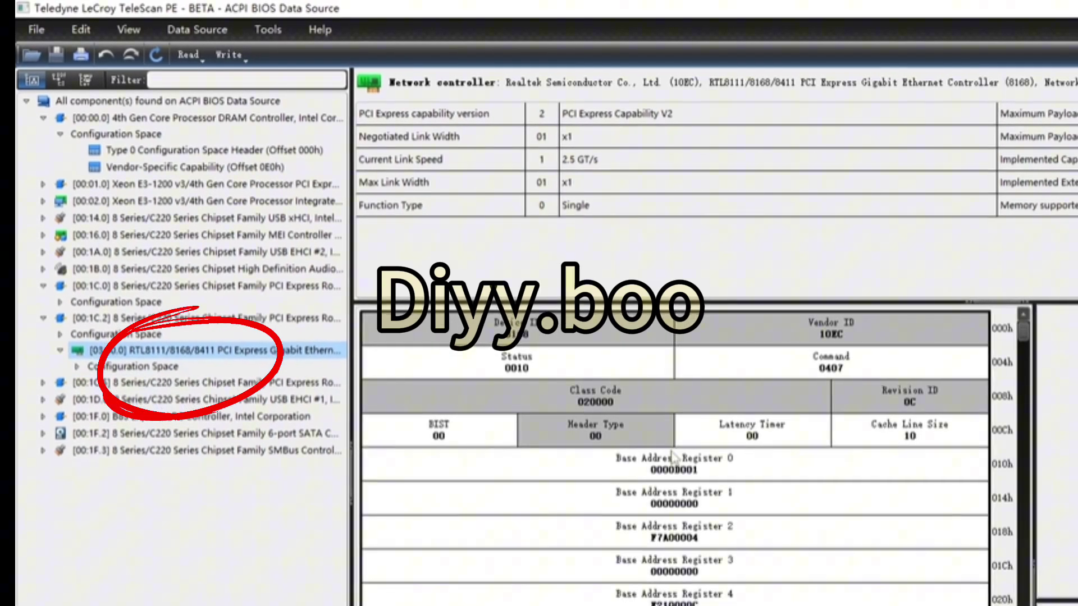
pyautogui.scroll(-5, 679, 461)
pyautogui.scroll(3, 685, 466)
pyautogui.scroll(-3, 702, 480)
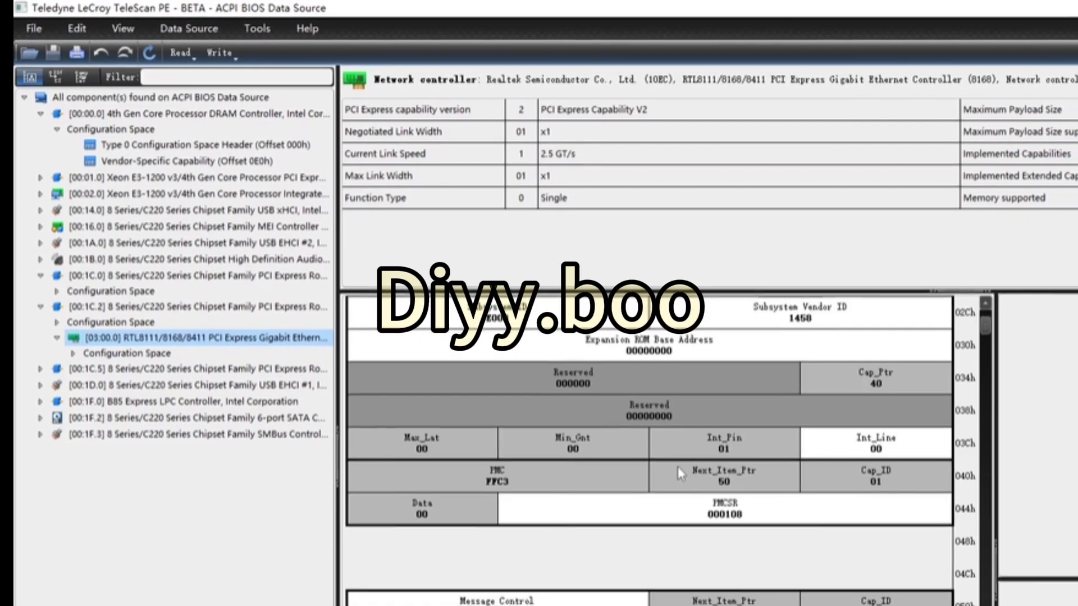
pyautogui.scroll(-5, 678, 467)
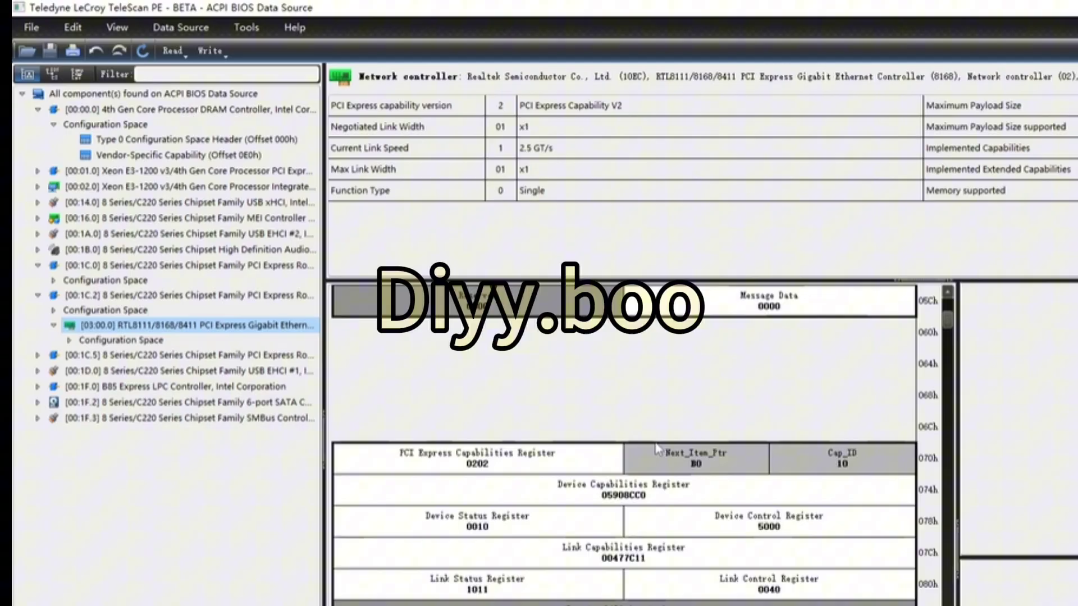
pyautogui.scroll(-5, 656, 448)
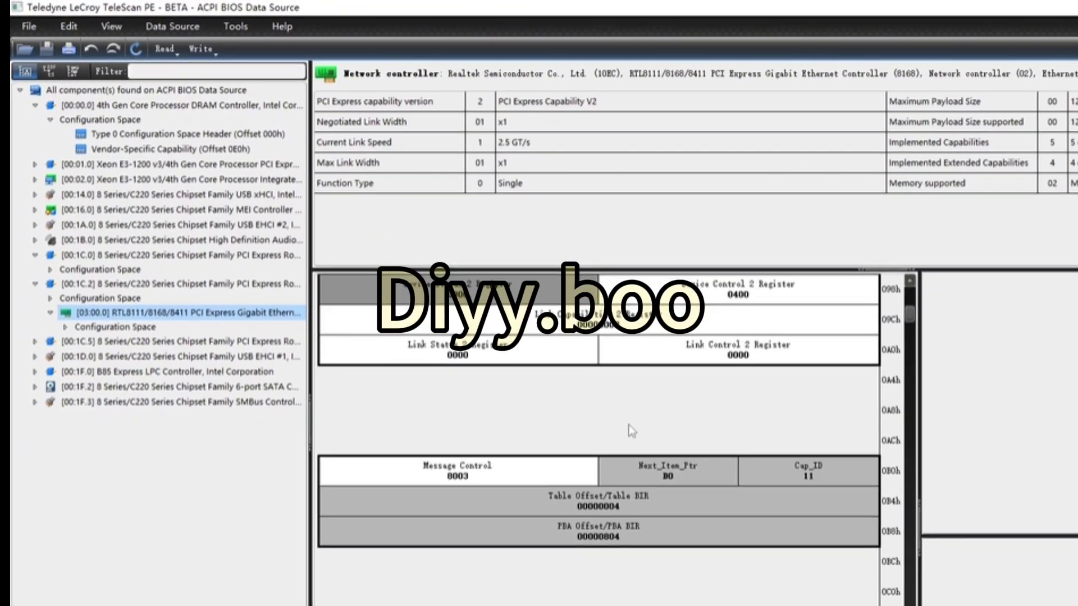
pyautogui.scroll(-9, 631, 431)
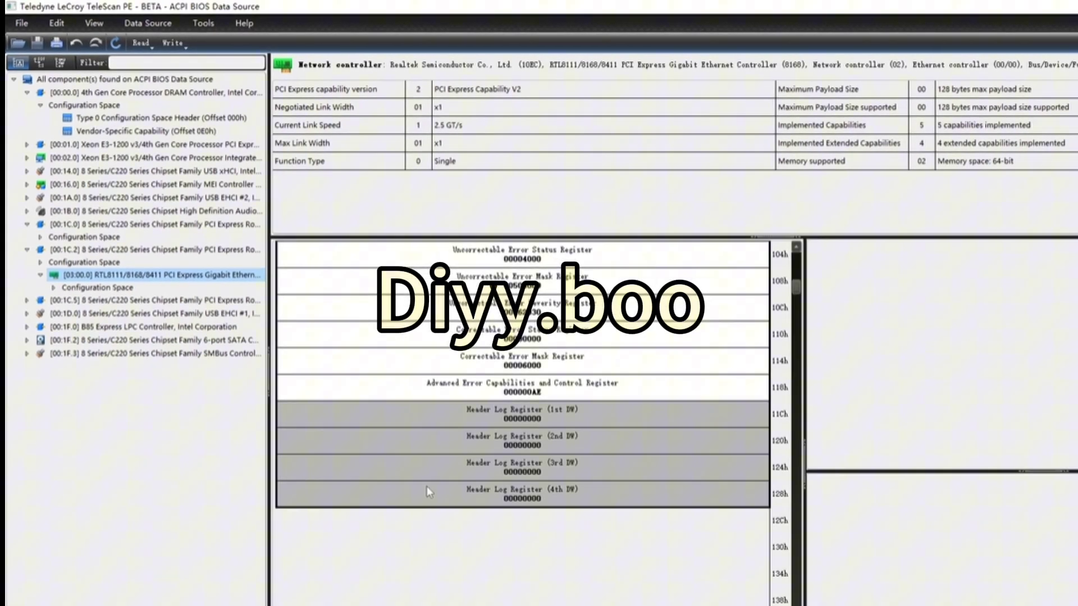
pyautogui.scroll(-3, 433, 486)
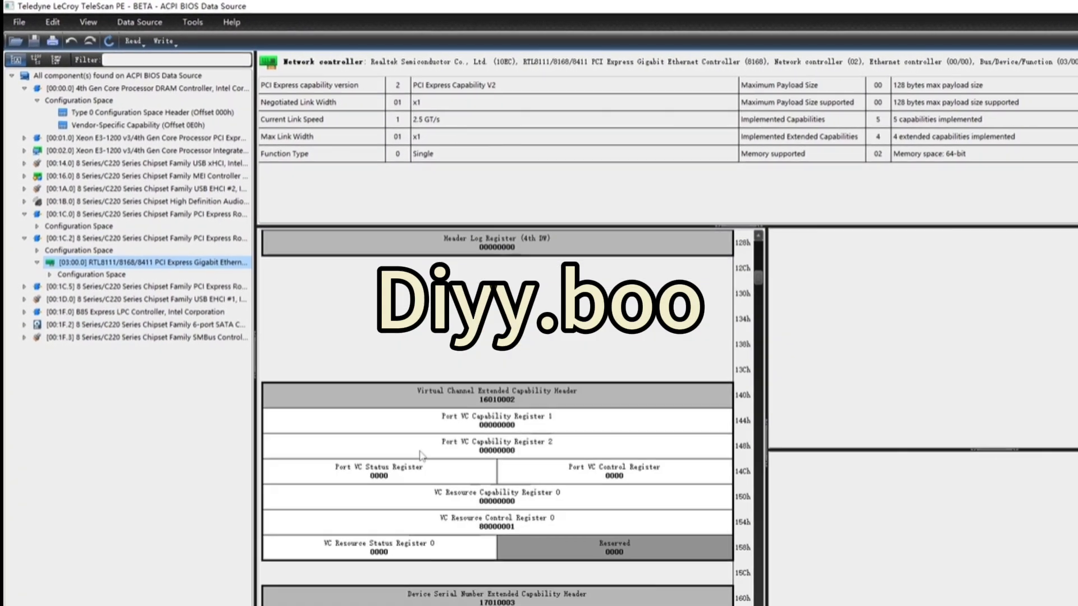
pyautogui.scroll(-5, 421, 455)
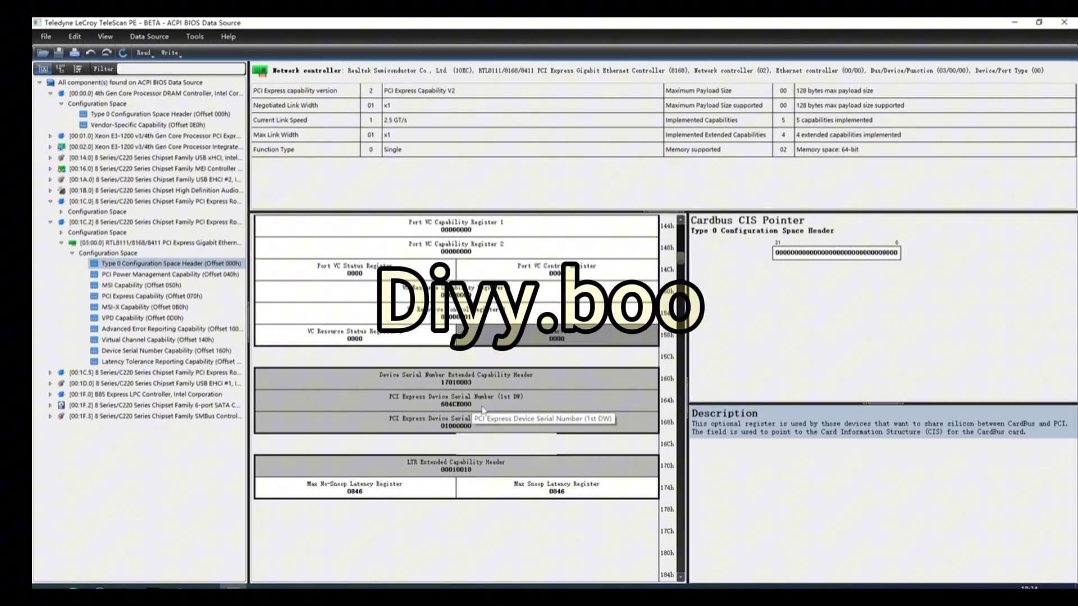
pyautogui.click(67, 522)
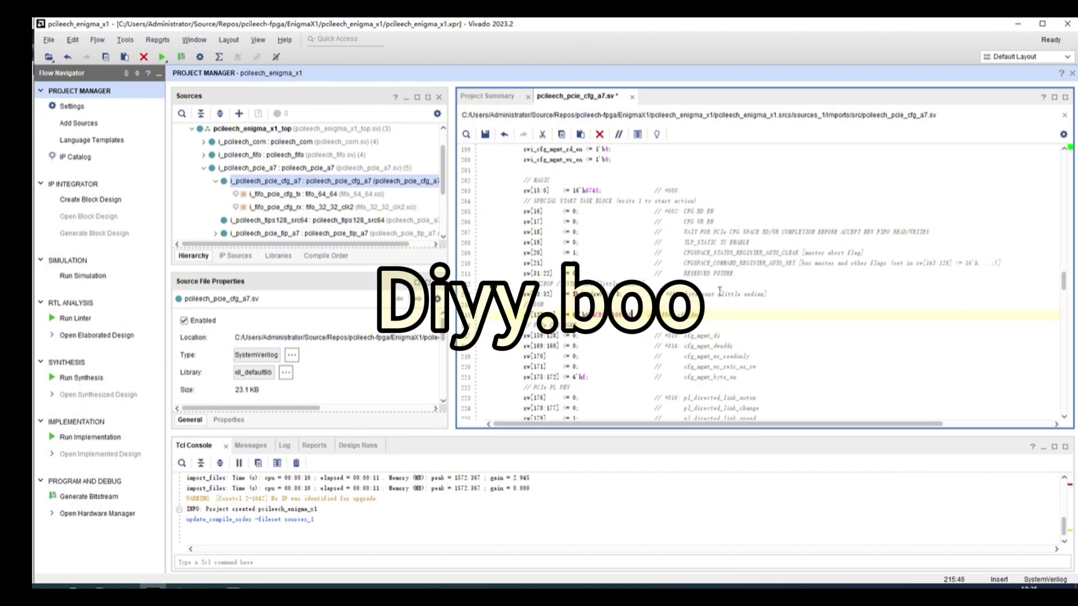
pyautogui.hotkey('ctrl', 's')
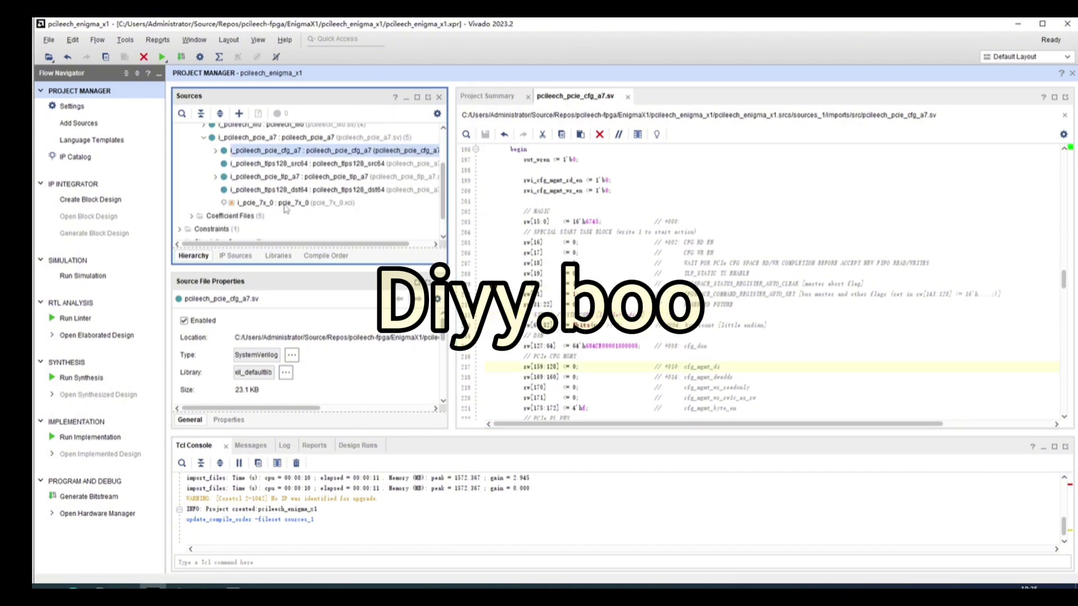
# Step: Open the pcie_7x_0 IP under i_pcileech_pcie_a7 for re-customization and show its ID settings
pyautogui.click(260, 203)
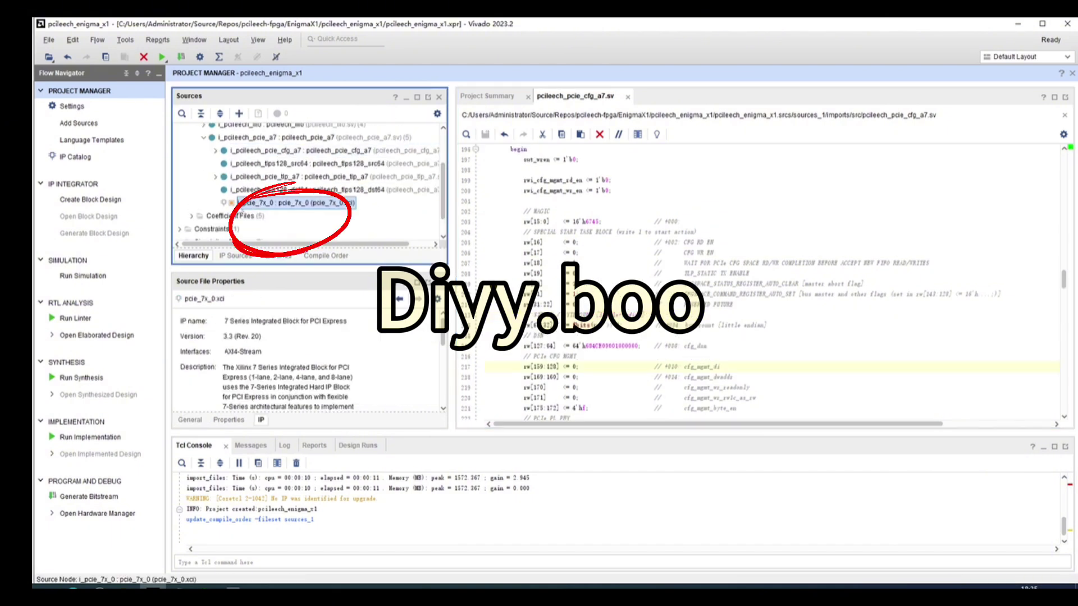
pyautogui.doubleClick(282, 205)
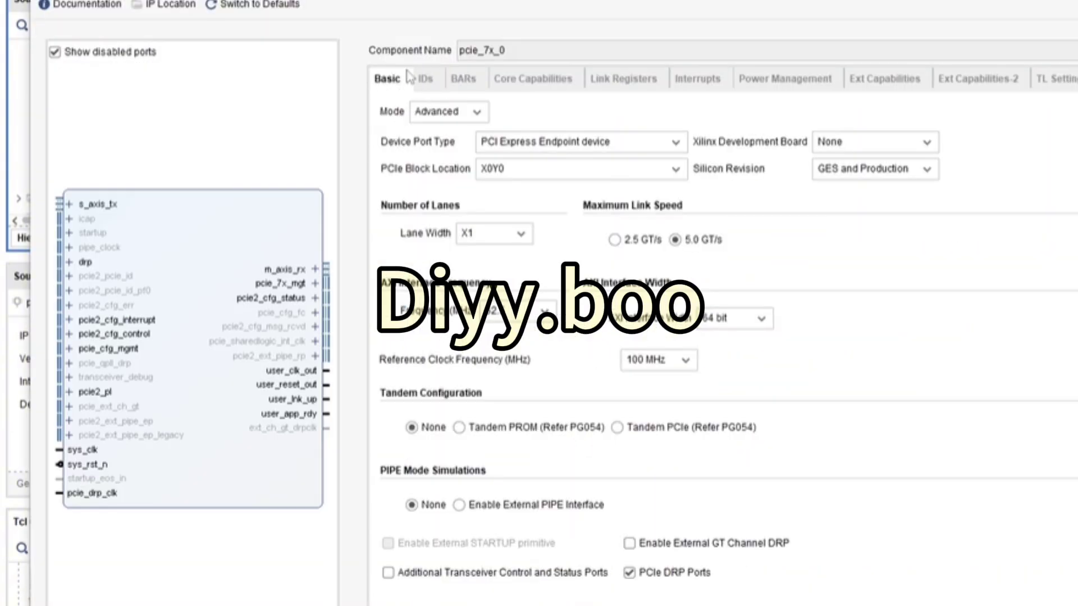
pyautogui.click(429, 81)
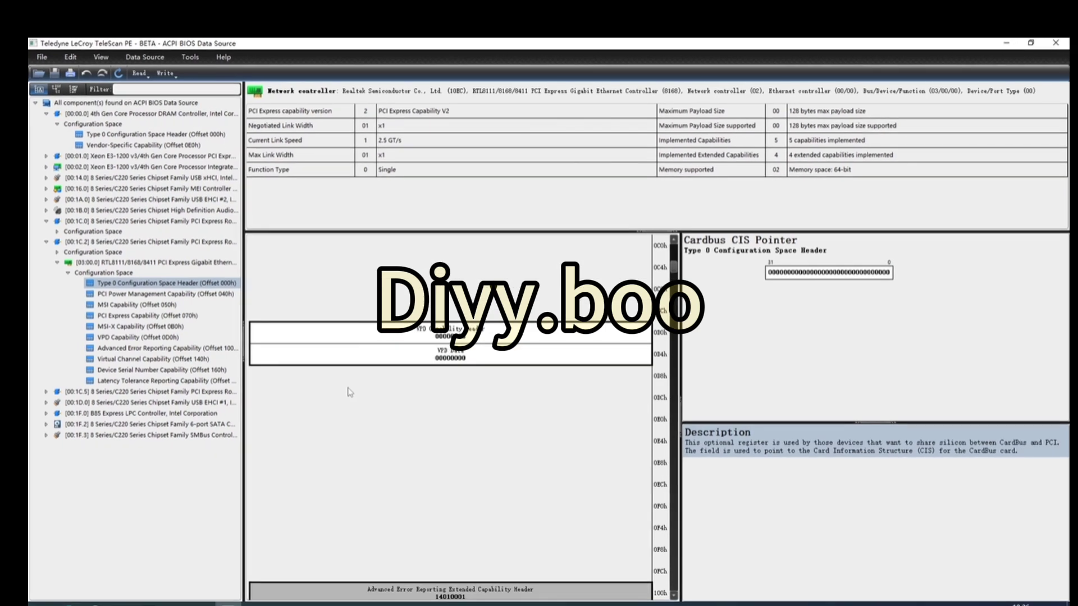
# Step: Look up the IDs in TeleScan PE and set Vendor ID 10EC, Device ID 8068, Revision ID 0C, Subsystem Vendor ID 1458 and Subsystem ID E000
pyautogui.scroll(5, 348, 391)
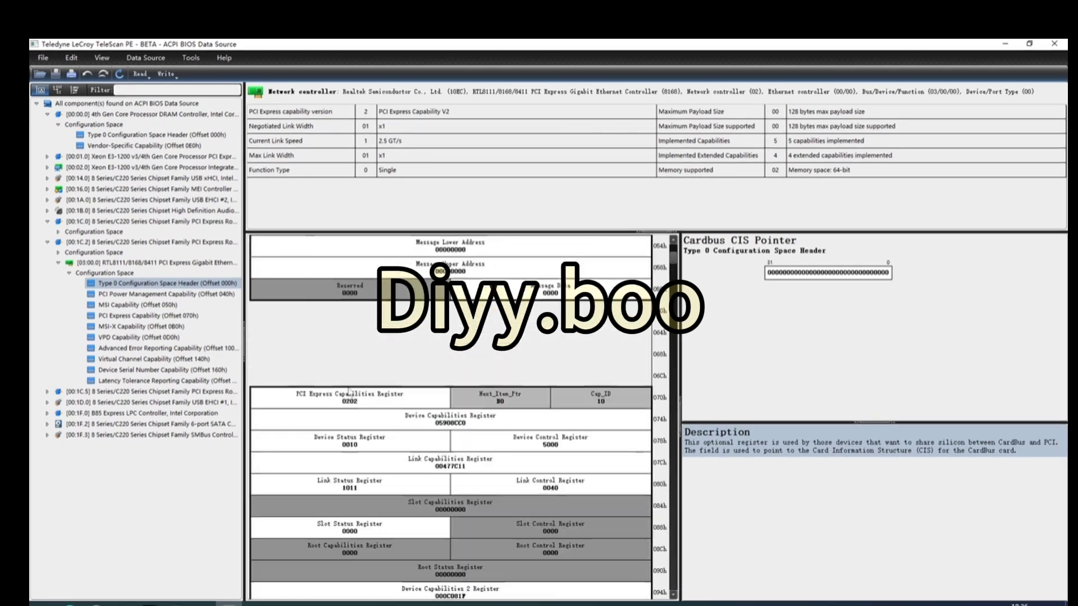
pyautogui.scroll(2, 348, 392)
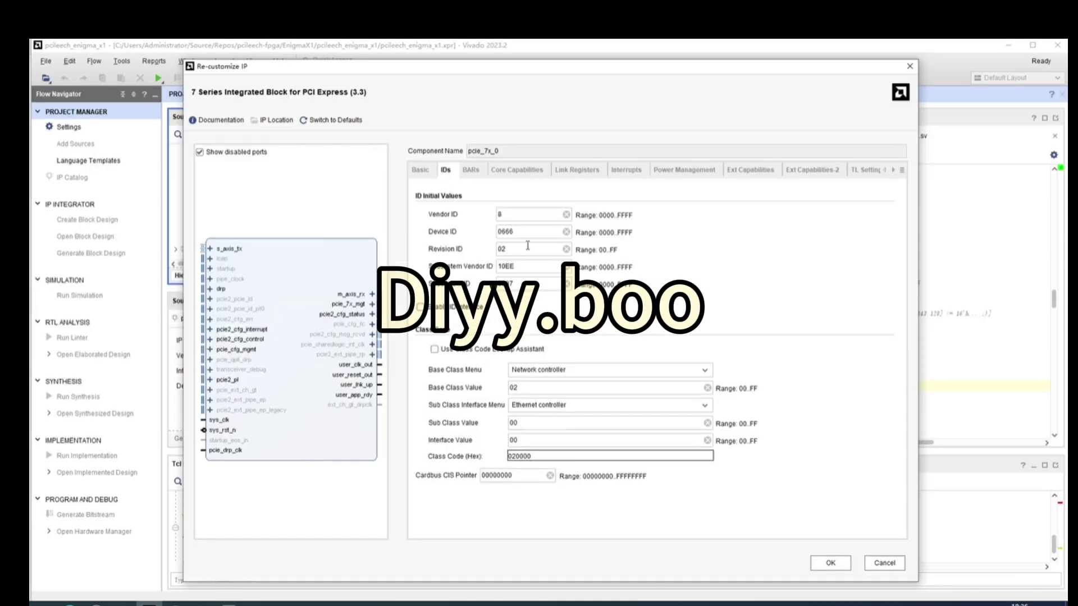
pyautogui.click(525, 231)
pyautogui.write('8068')
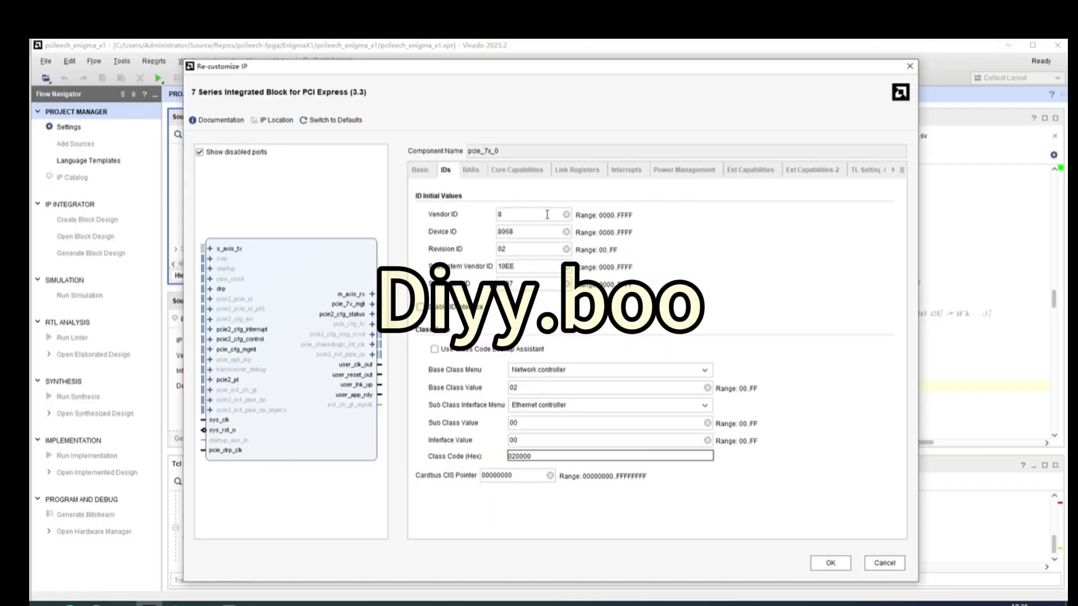
pyautogui.moveTo(548, 214); pyautogui.dragTo(480, 212)
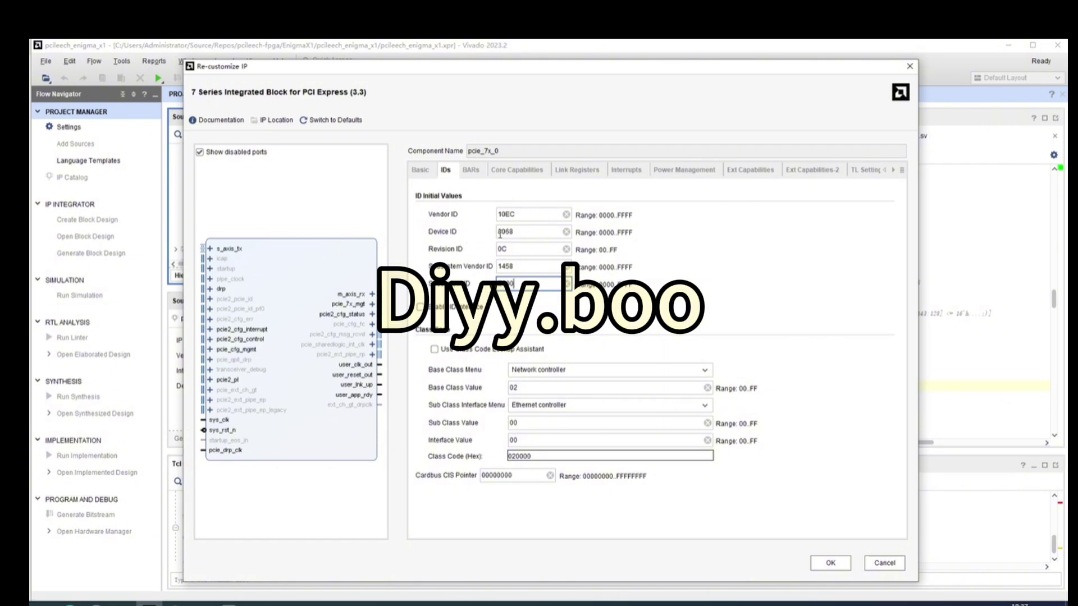
# Step: Compare the IP's BAR settings with Base Address Register 0 in TeleScan PE and generate the customized IP's output products
pyautogui.click(471, 170)
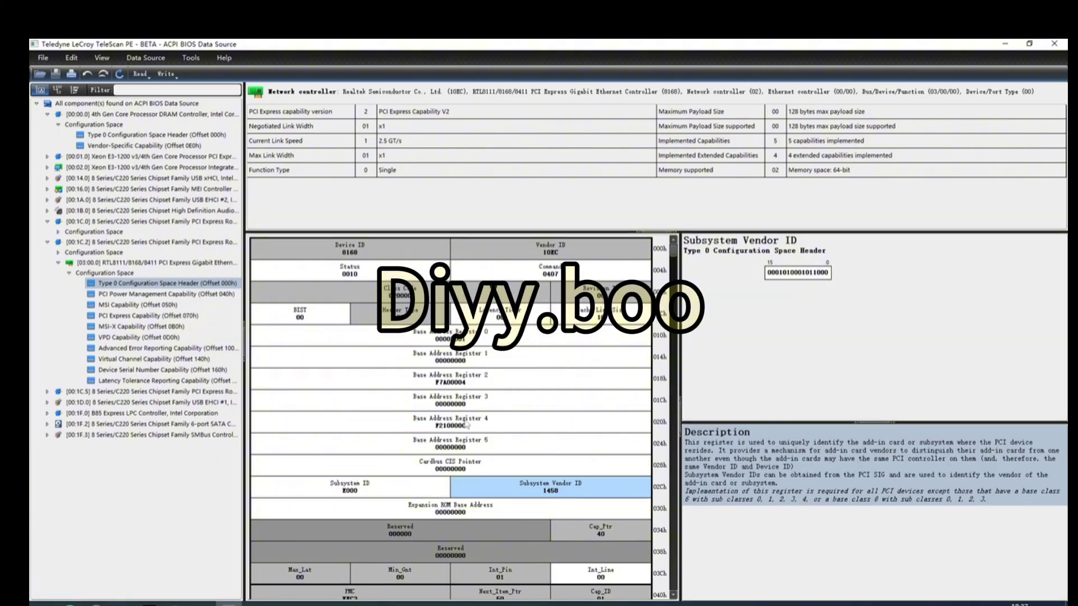
pyautogui.click(480, 341)
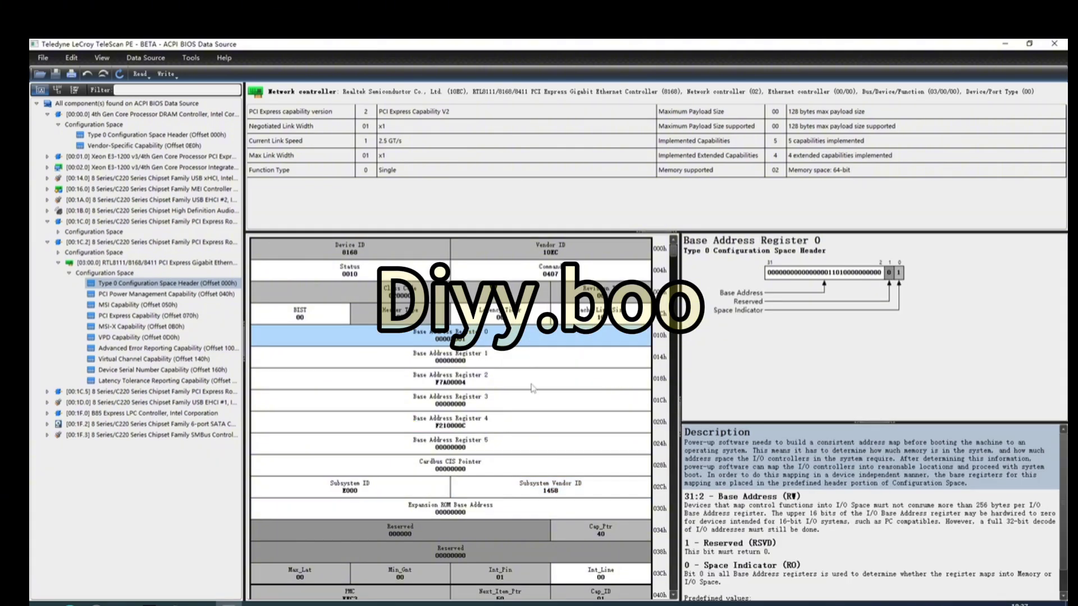
pyautogui.scroll(-1, 806, 510)
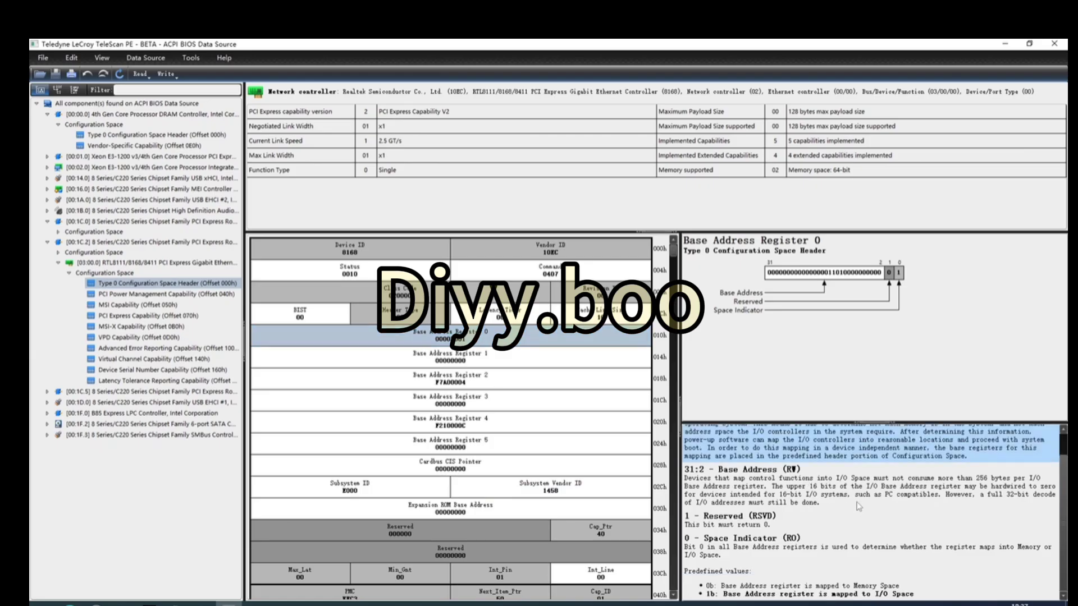
pyautogui.scroll(1, 858, 507)
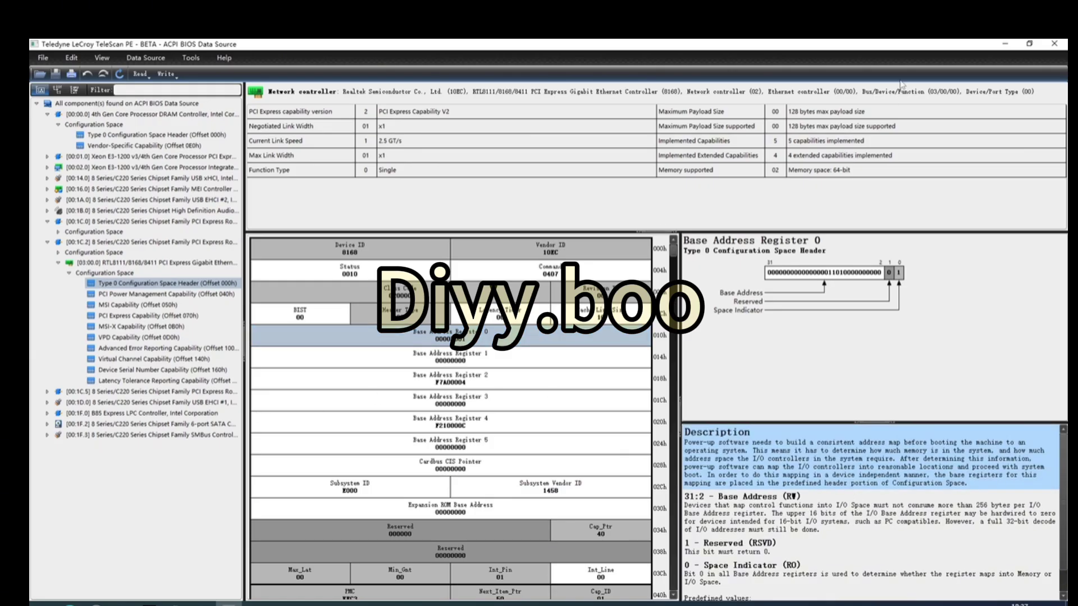
pyautogui.click(1006, 44)
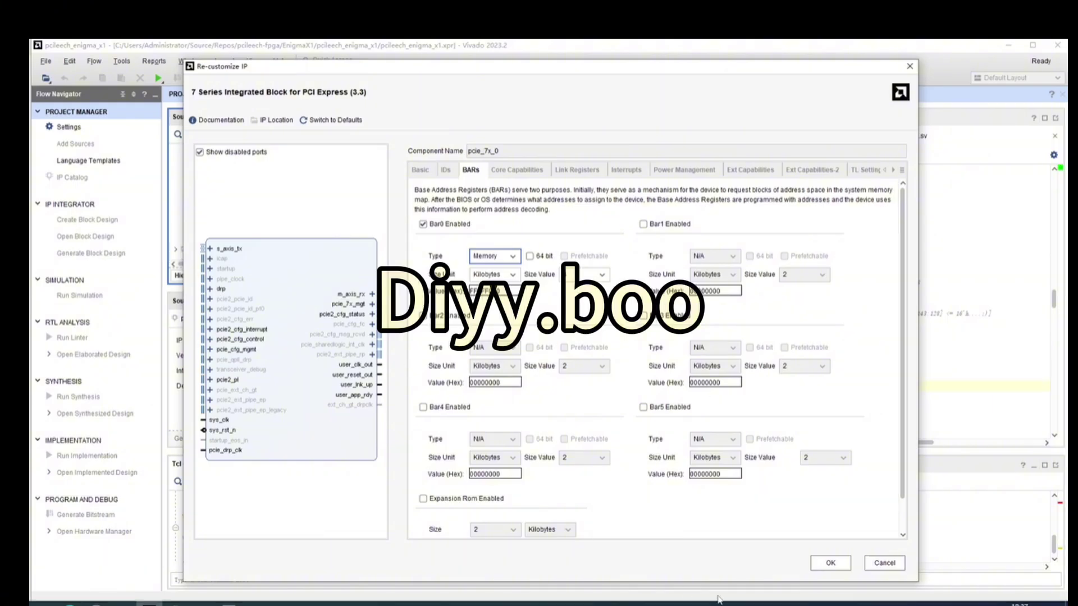
pyautogui.click(831, 563)
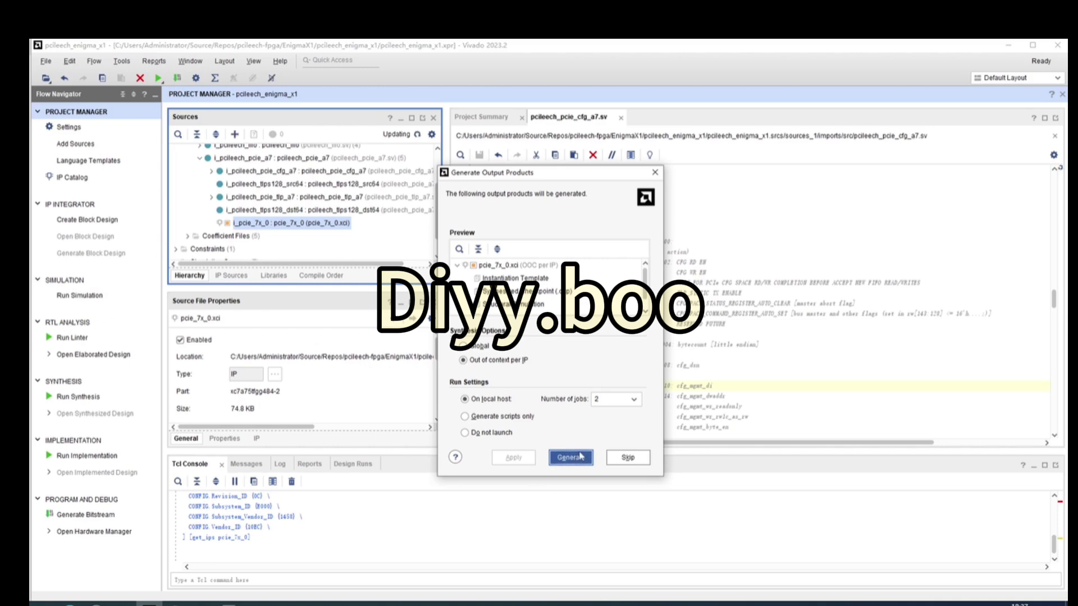
pyautogui.click(564, 459)
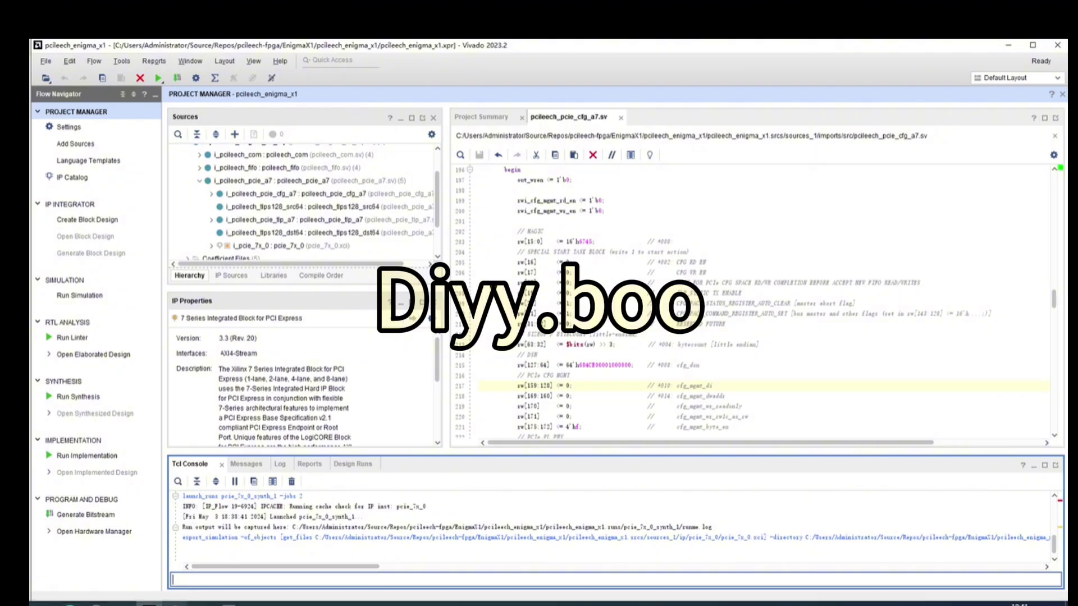
# Step: Copy set_property is_managed false [get_files pcie_7x_0.xci] from the Notepad file and run it in Vivado's Tcl Console
pyautogui.moveTo(149, 604)
pyautogui.click(242, 559)
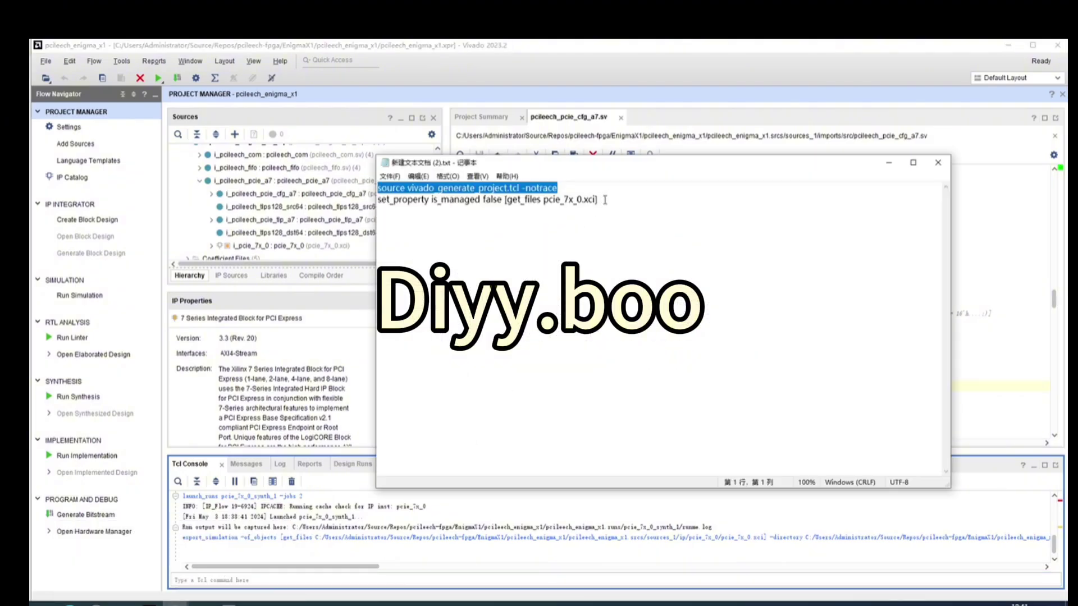
pyautogui.moveTo(605, 200); pyautogui.dragTo(385, 206)
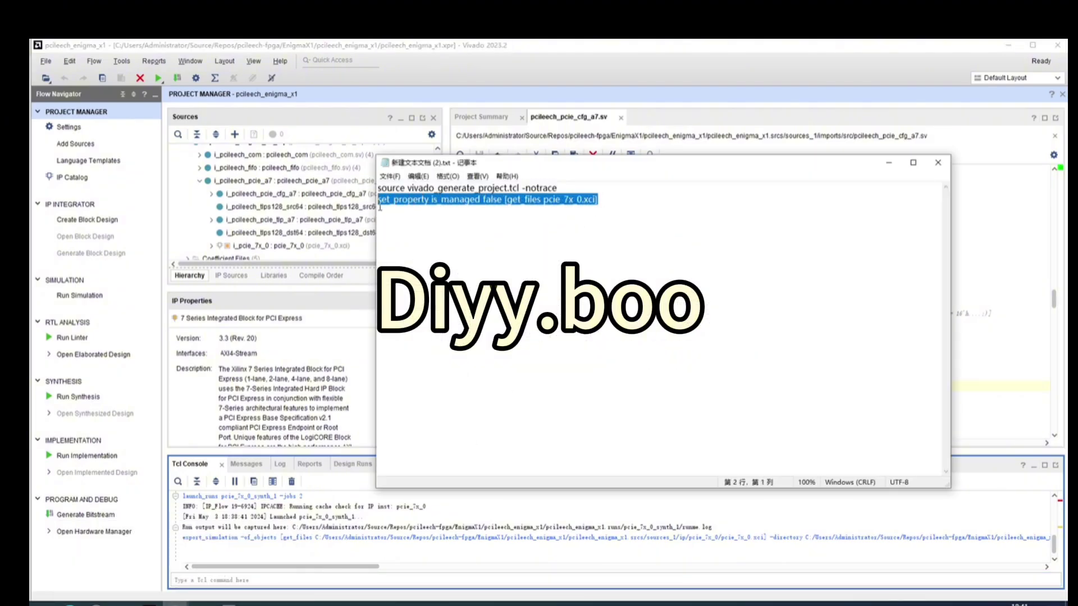
pyautogui.rightClick(430, 200)
pyautogui.click(477, 239)
pyautogui.click(889, 162)
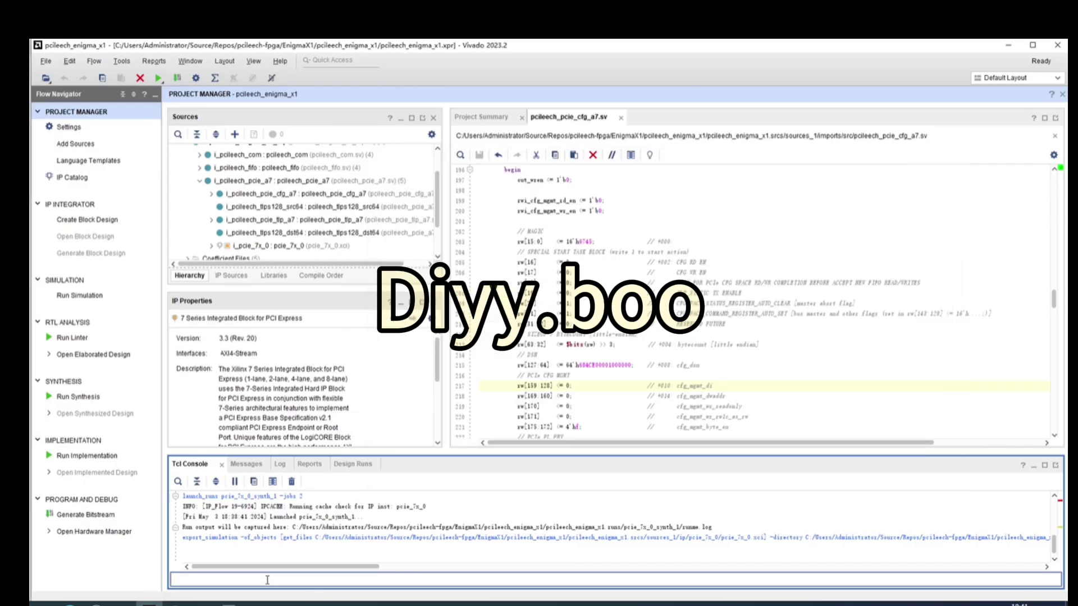
pyautogui.hotkey('ctrl', 'v')
pyautogui.press('Return')
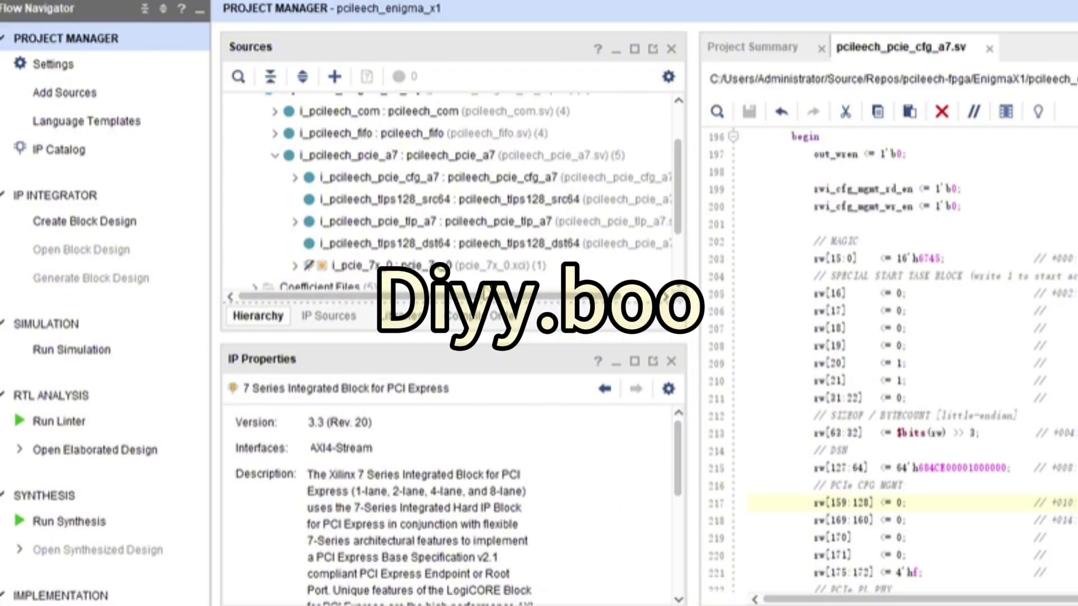
# Step: Expand the pcie_7x_0 hierarchy, open pcie_7x_0_core_top.v and examine its configuration parameters
pyautogui.click(295, 265)
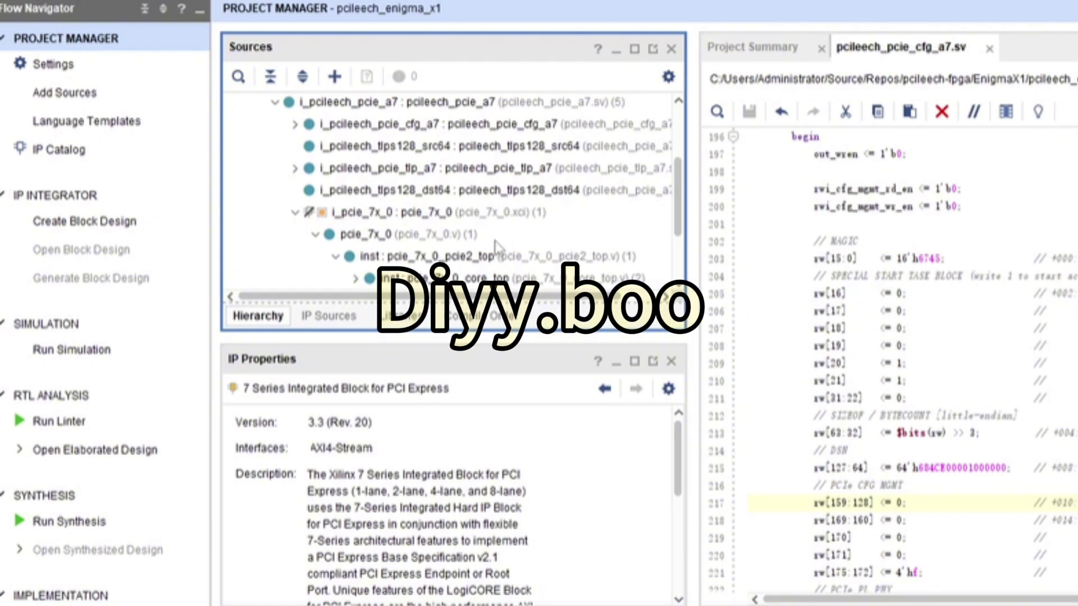
pyautogui.scroll(-2, 497, 244)
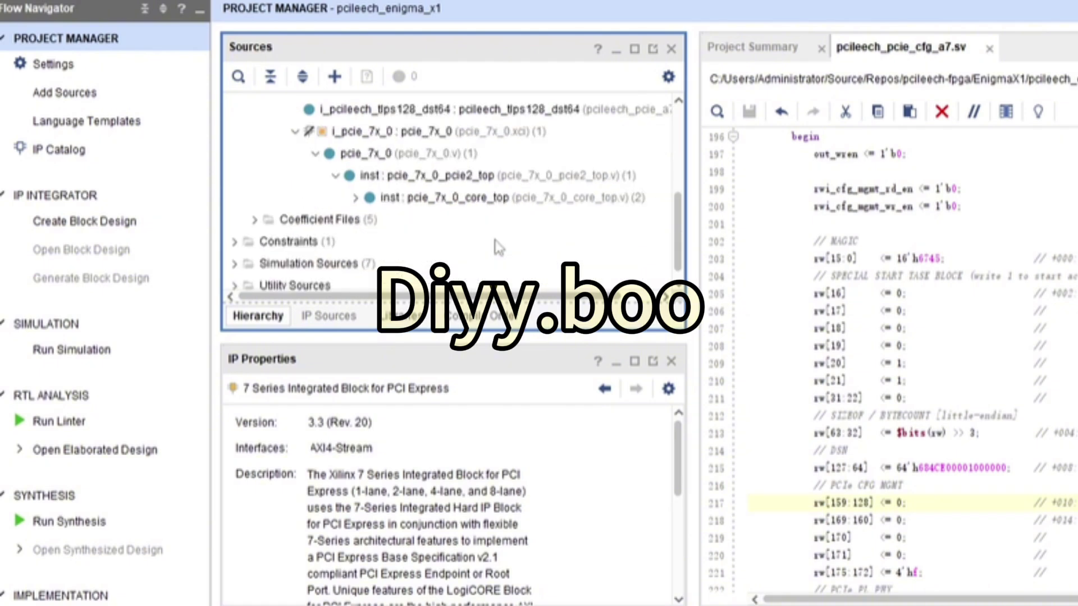
pyautogui.doubleClick(443, 202)
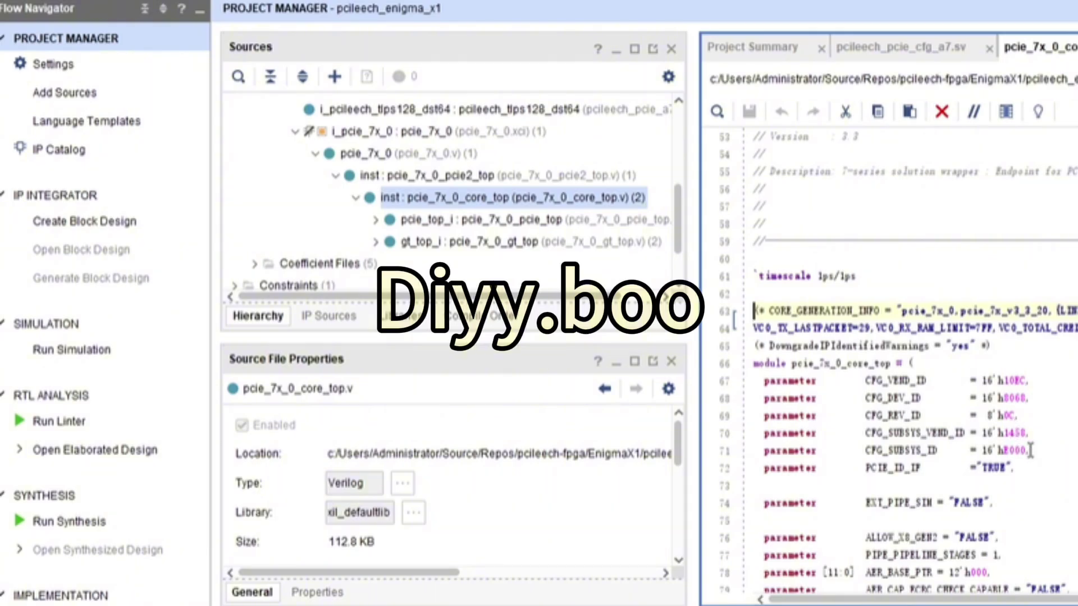
pyautogui.scroll(-20, 954, 449)
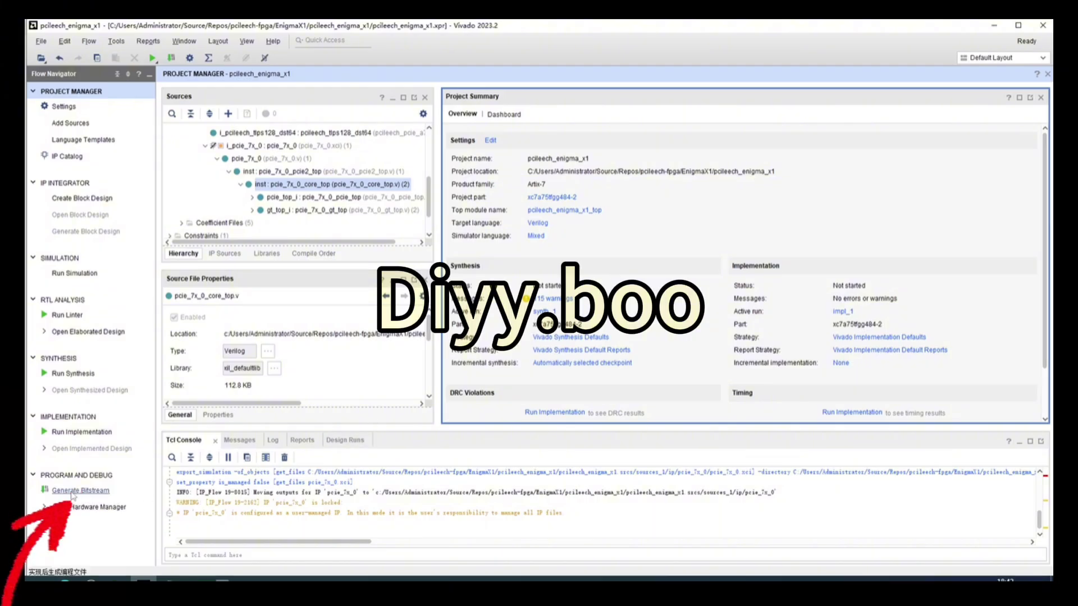
# Step: Generate the project's bitstream, agreeing to launch synthesis and implementation with the default launch directory
pyautogui.click(72, 492)
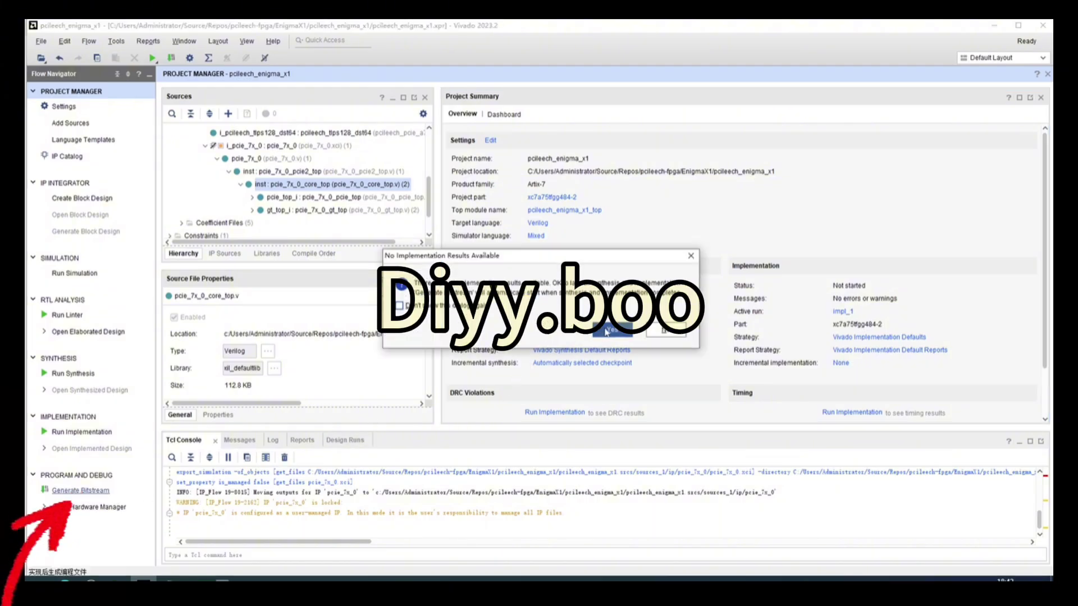
pyautogui.click(606, 331)
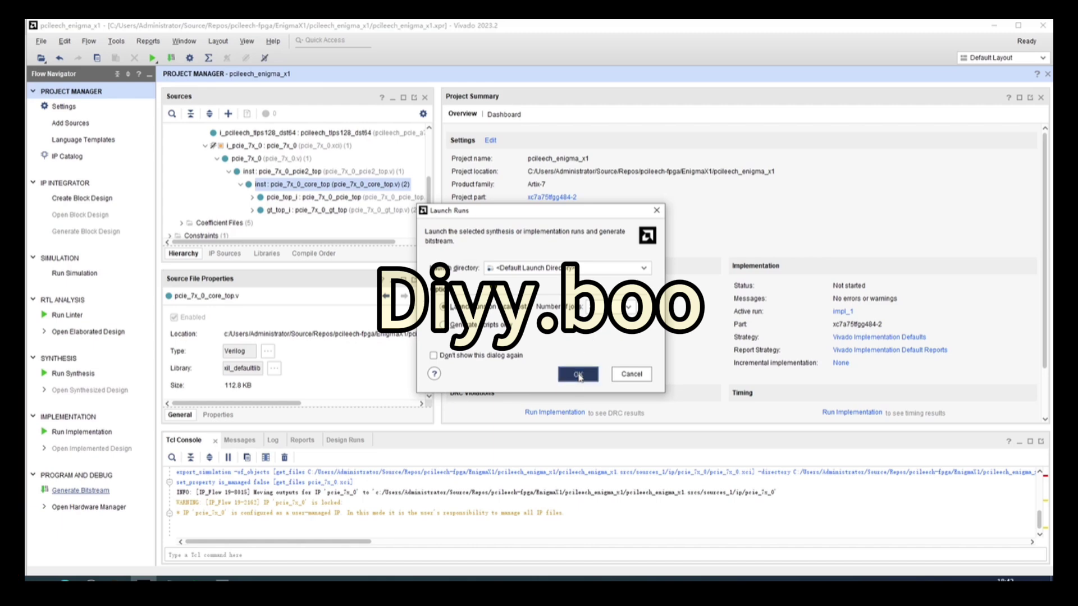
pyautogui.click(579, 374)
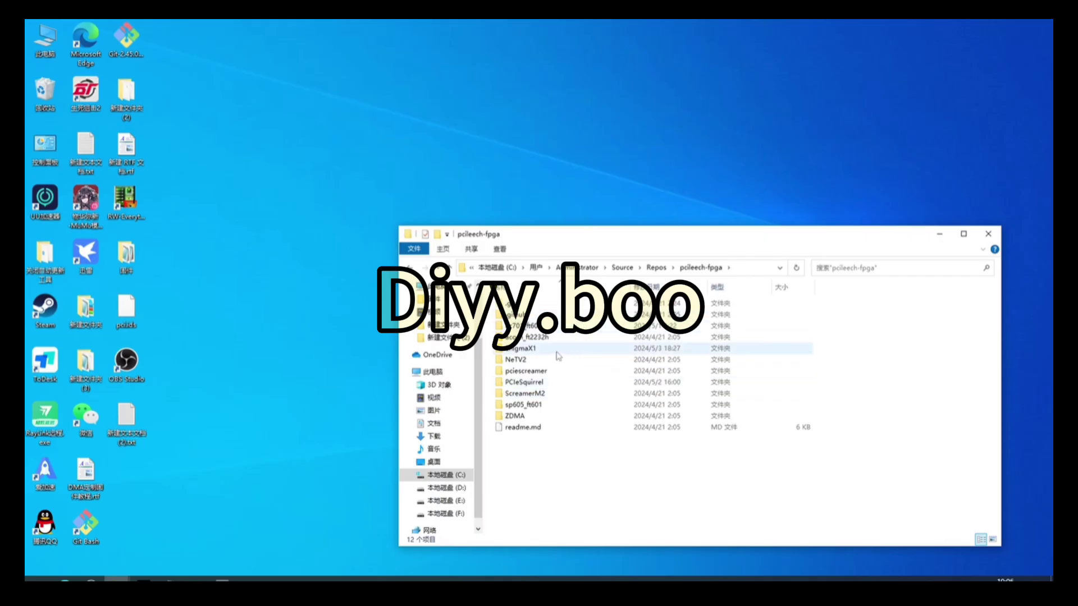
# Step: In File Explorer, open EnigmaX1's pcileech_enigma_x1\pcileech_enigma_x1.runs\impl_1 folder and select the pcileech_enigma_x1_top BIN and BIT files
pyautogui.click(536, 350)
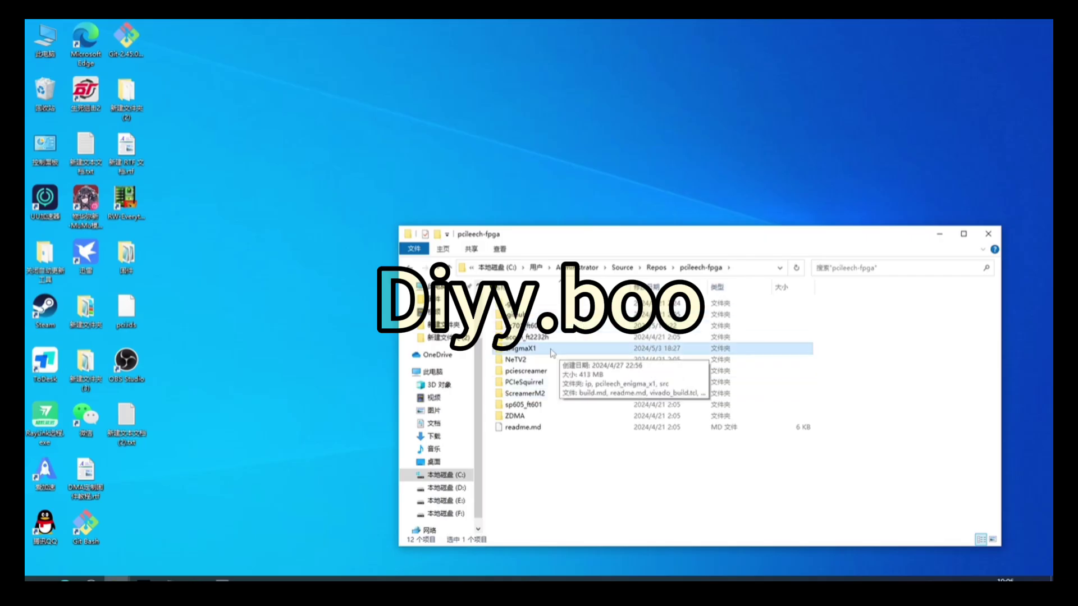
pyautogui.doubleClick(550, 350)
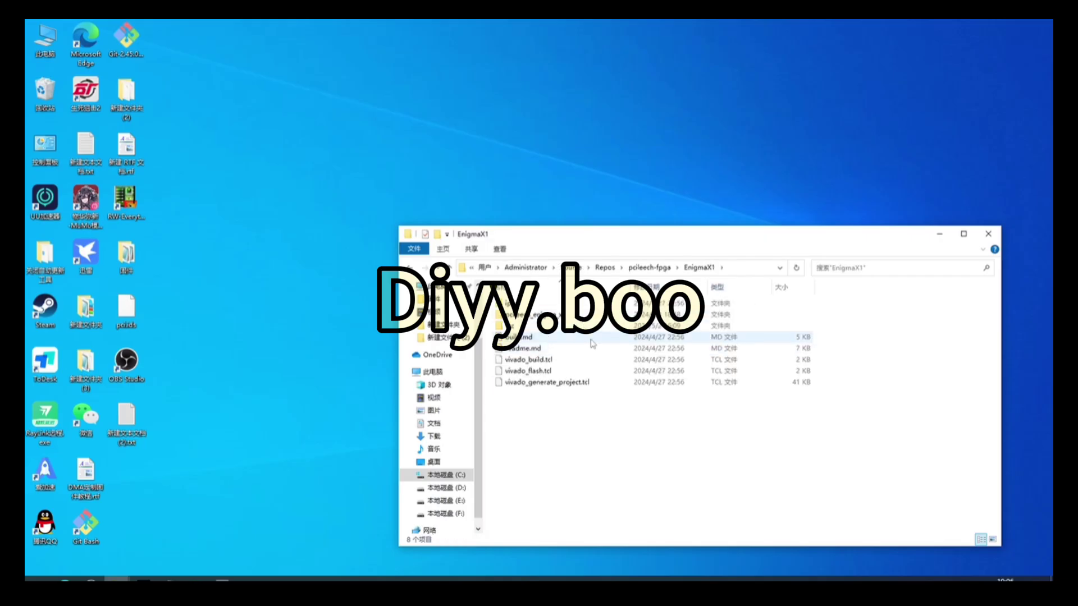
pyautogui.click(539, 315)
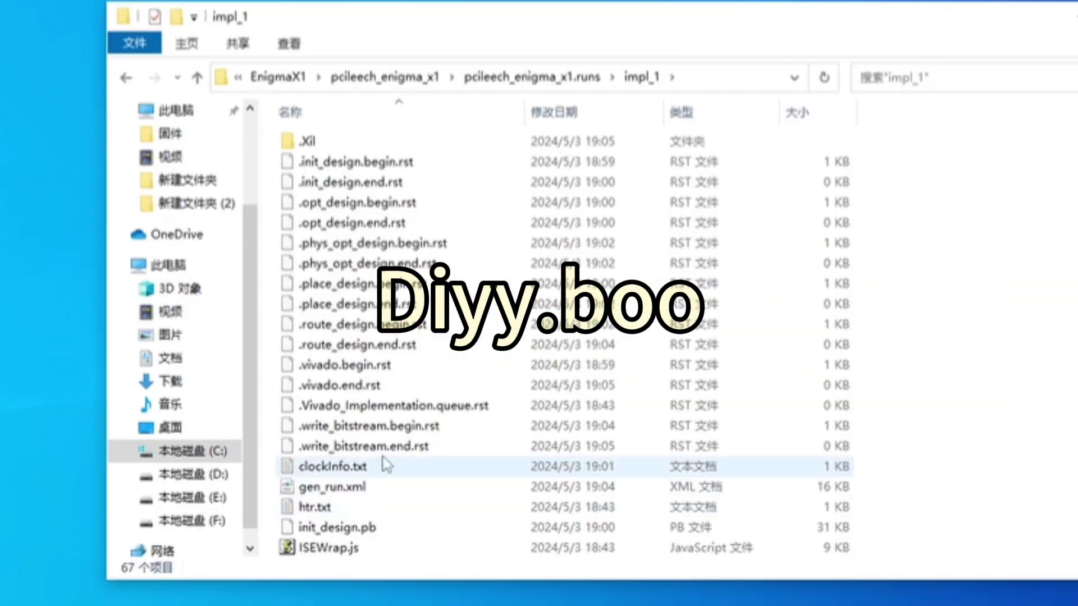
pyautogui.scroll(-5, 445, 380)
pyautogui.scroll(-1, 447, 381)
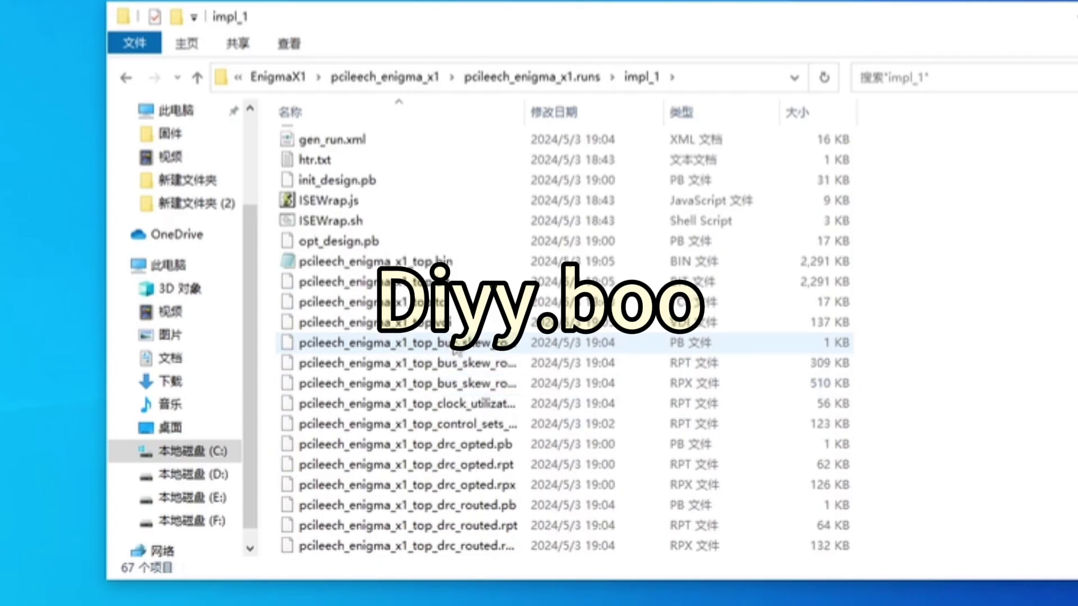
pyautogui.click(454, 263)
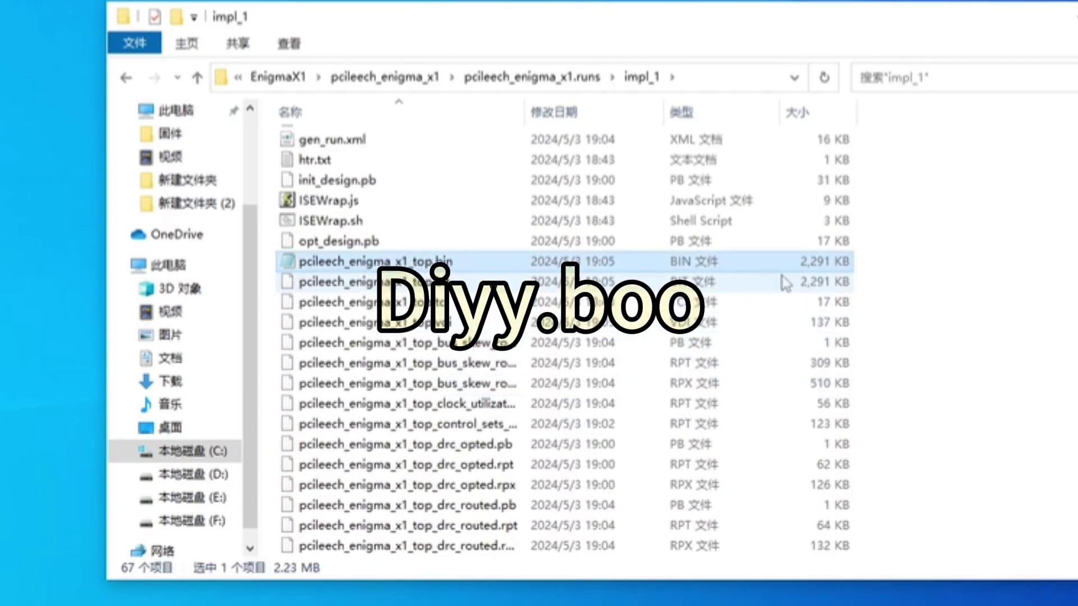
pyautogui.moveTo(907, 253); pyautogui.dragTo(752, 292)
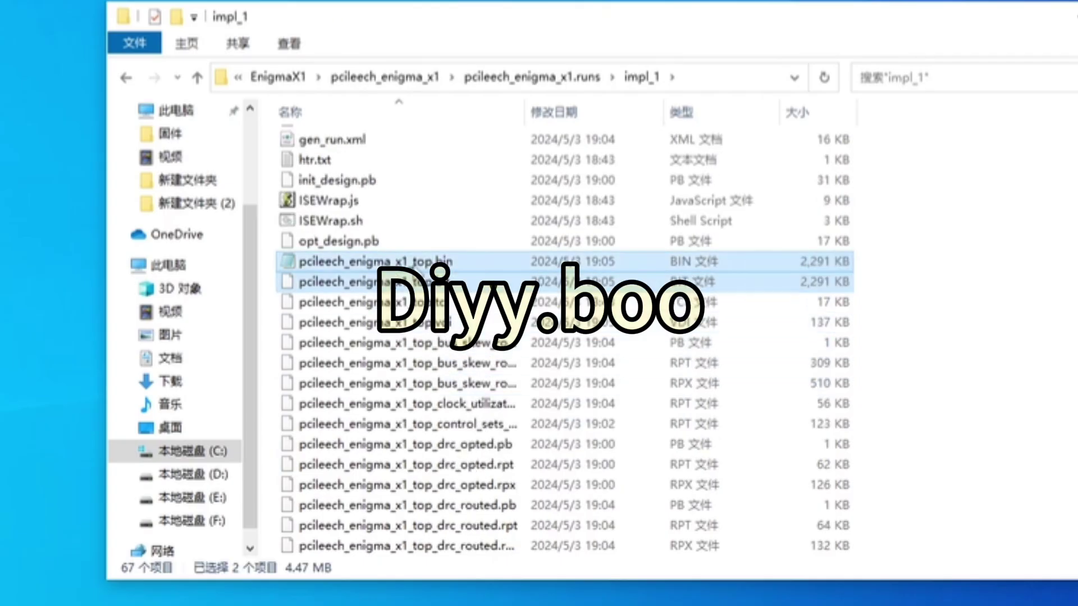